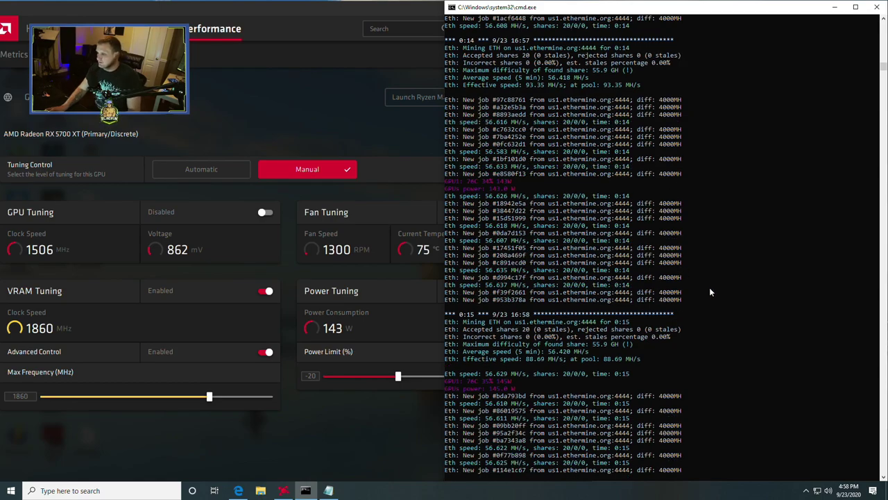
Stop the running Ethereum miner, terminate its batch job, and minimize the Radeon tuning window.
key("ctrl+c")
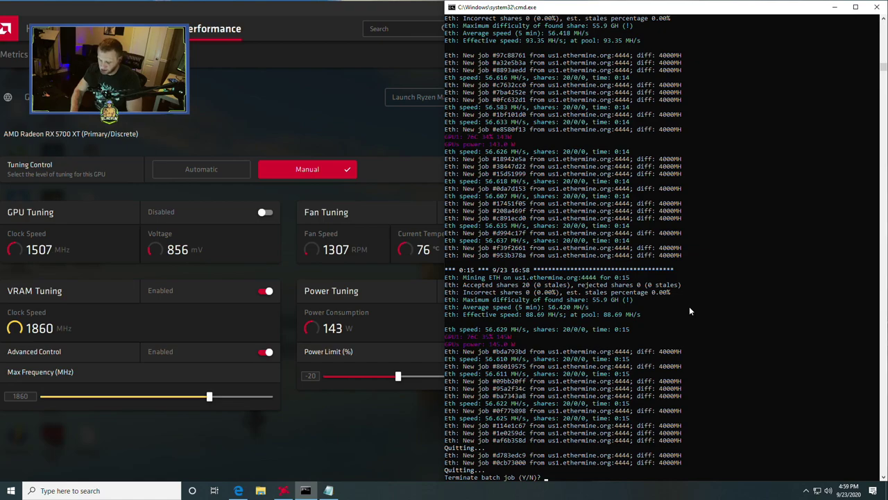
type("y")
key("Return")
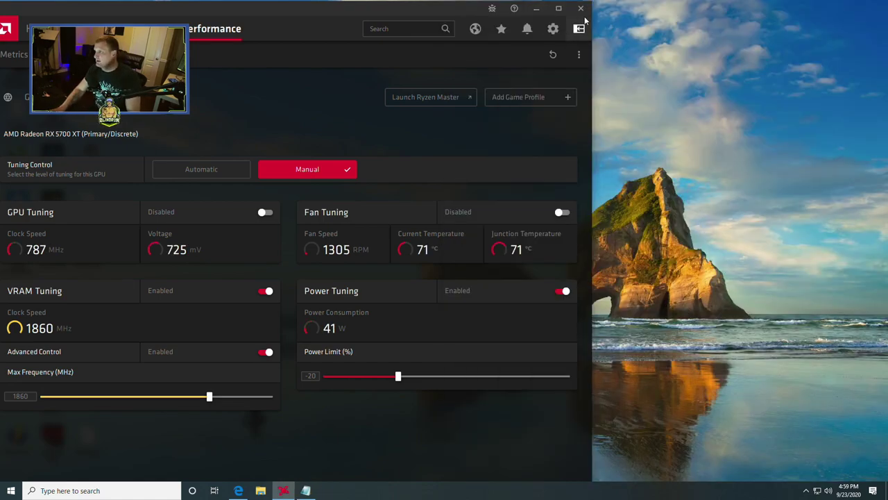
left_click(537, 8)
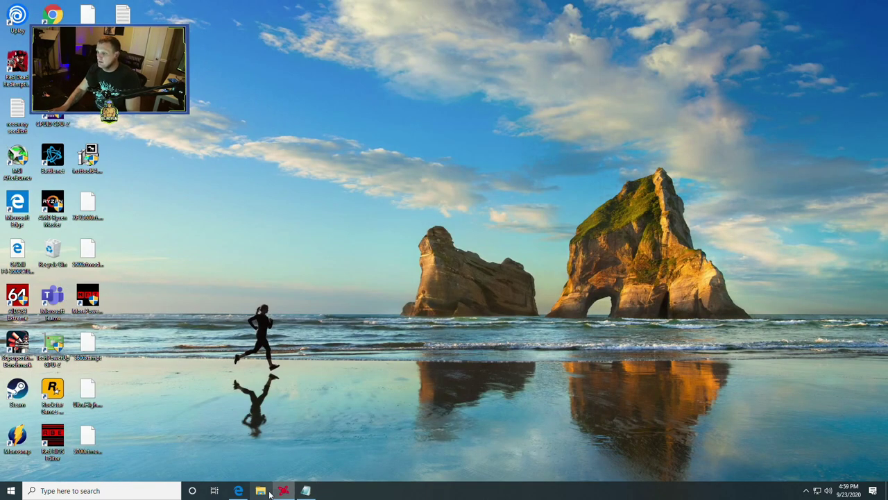
Switch to Edge, maximize it, and open the download page for TechPowerUp GPU-Z.
left_click(238, 490)
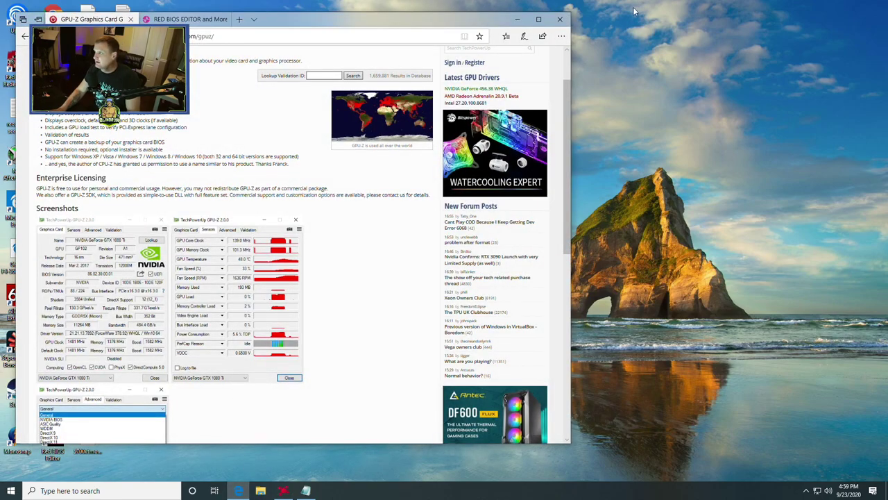
left_click(538, 19)
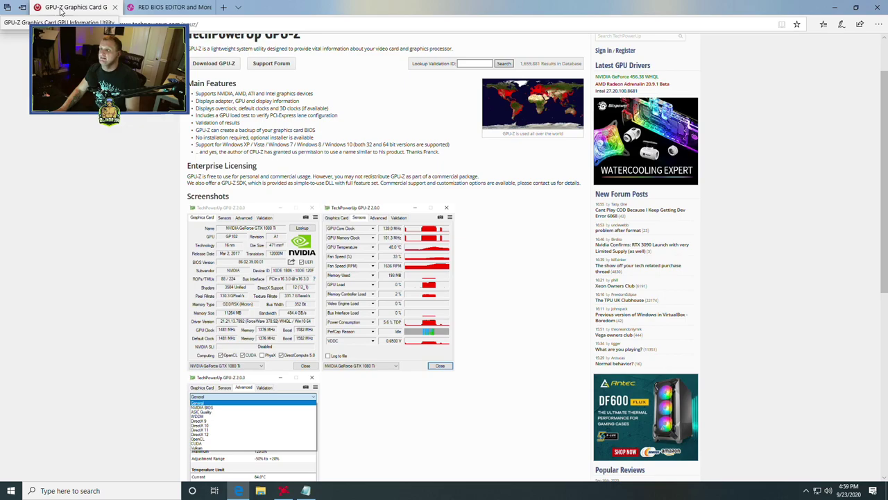
scroll(150, 122, "up", 1)
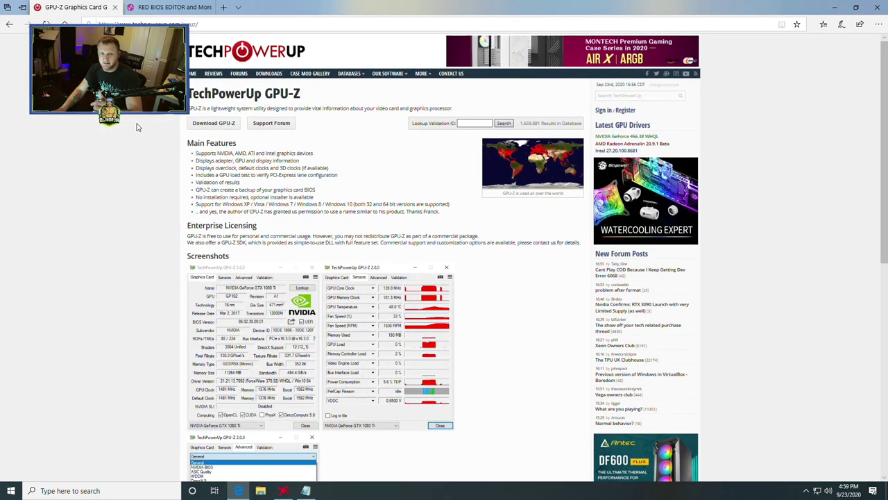
left_click(212, 126)
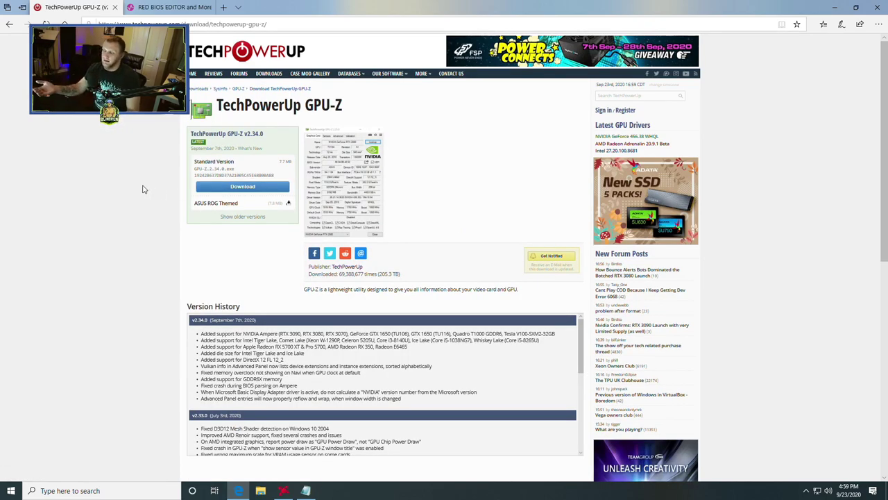
Launch the installed GPU-Z and move its window over the middle of the web page.
left_click(94, 494)
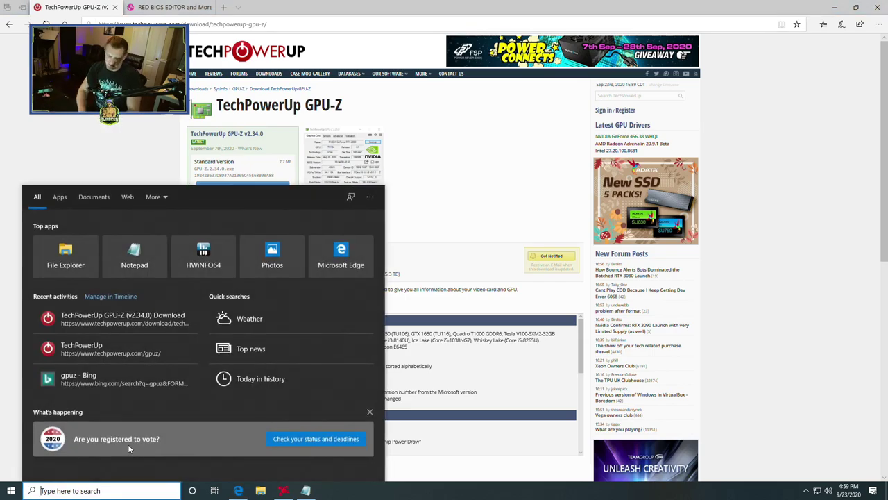
type("gpu")
key("Return")
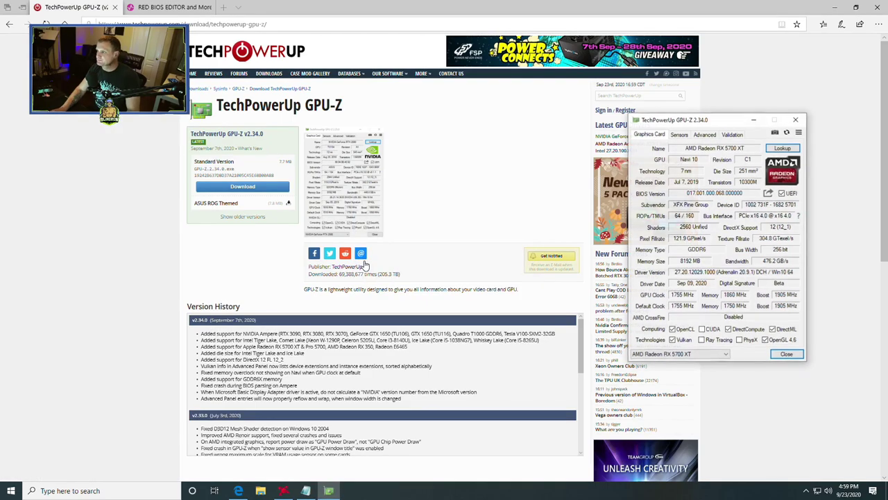
left_click_drag(730, 125, 310, 128)
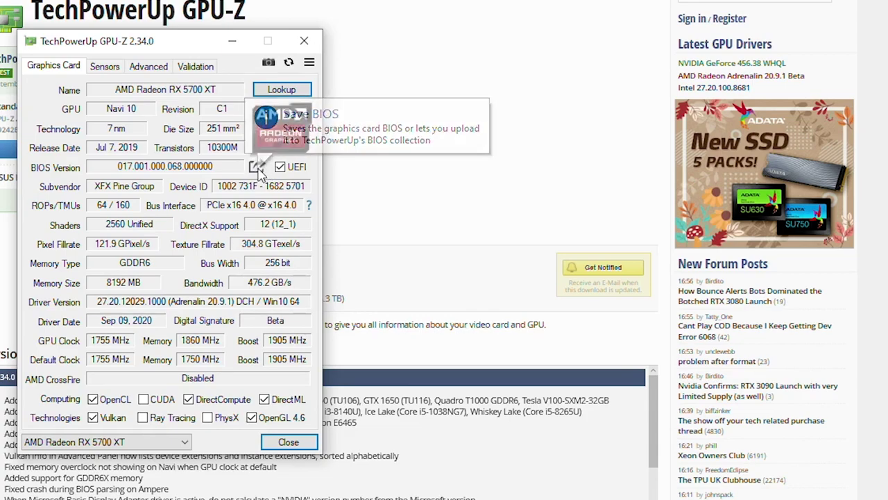
Save the graphics card's BIOS to the Downloads folder as stock.rom and close GPU-Z.
left_click(258, 169)
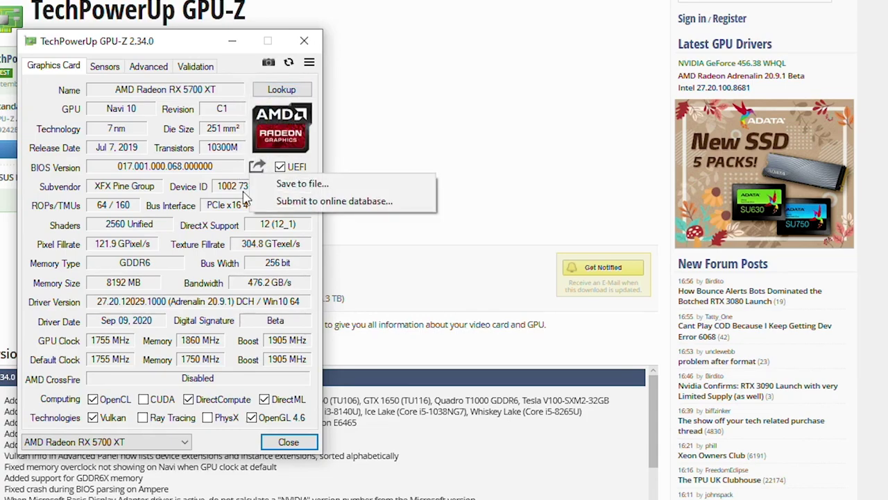
left_click(300, 185)
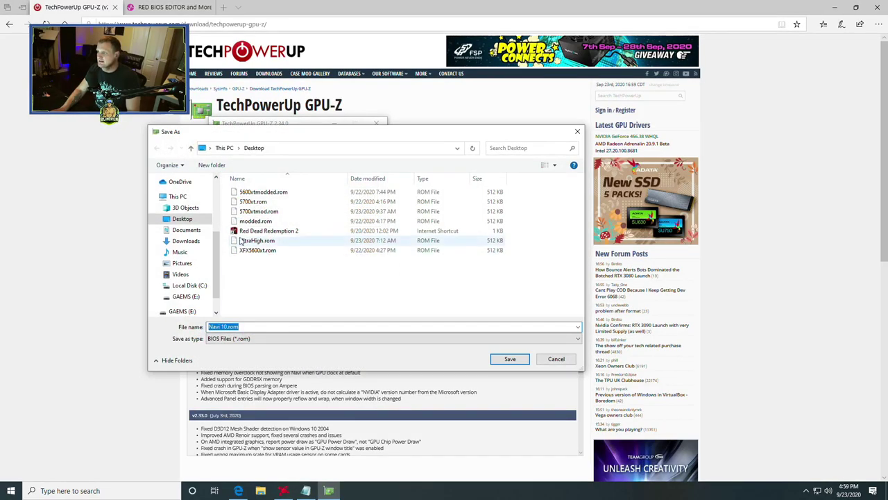
left_click(186, 241)
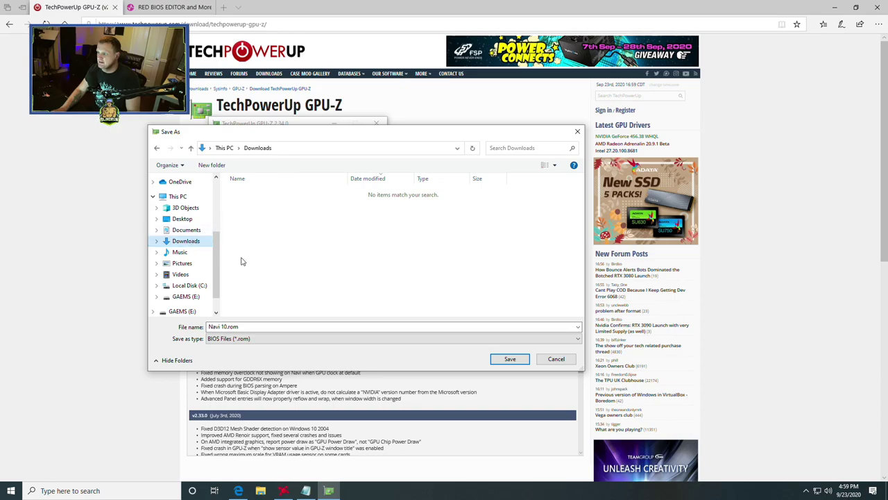
left_click(226, 326)
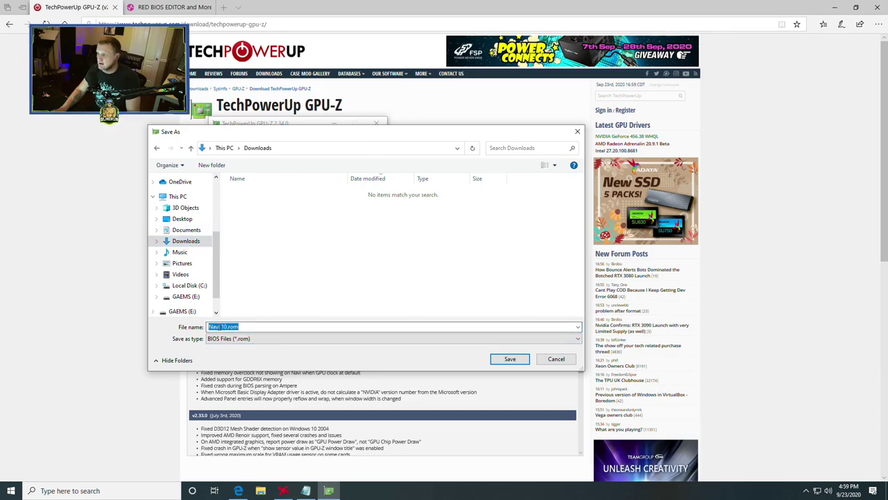
left_click(227, 326)
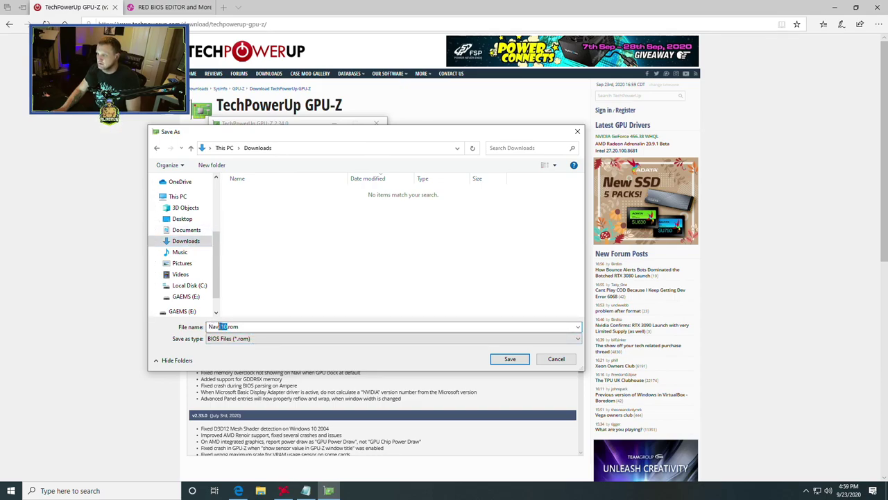
type("5")
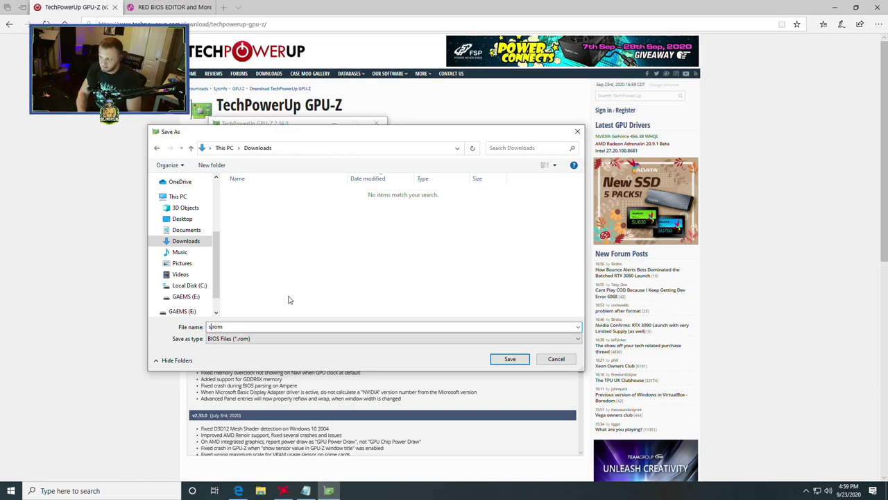
type("tock")
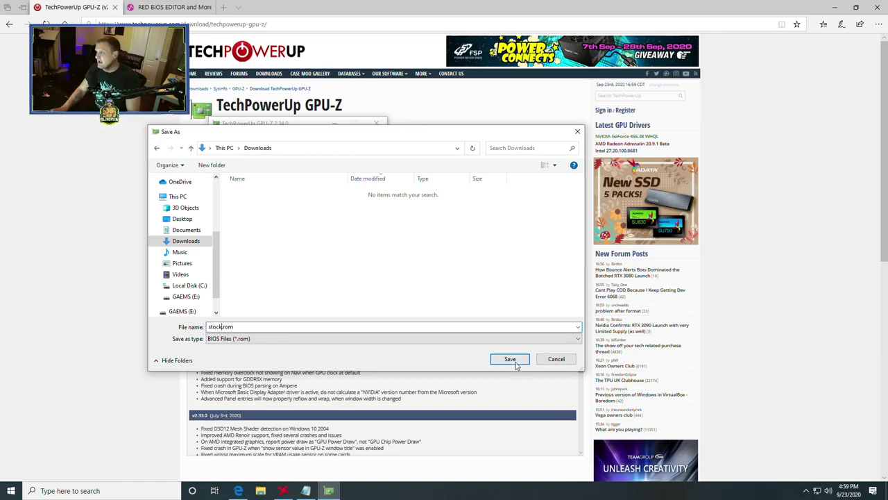
left_click(510, 359)
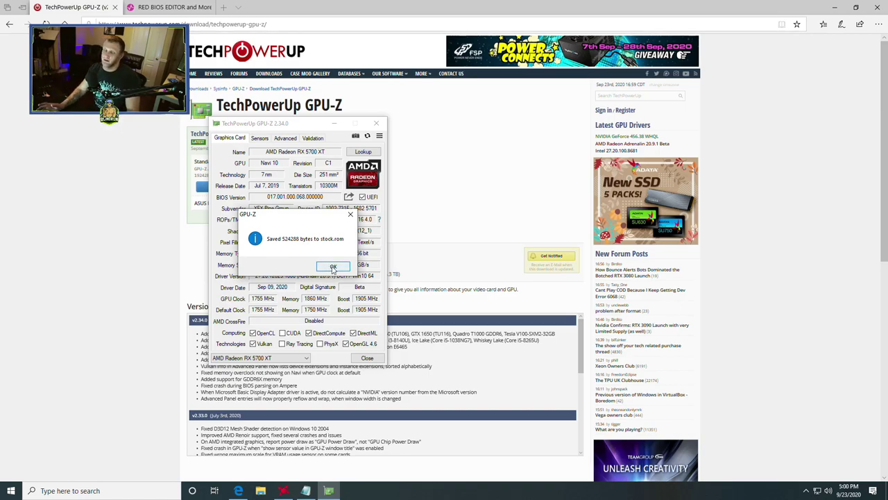
left_click(333, 268)
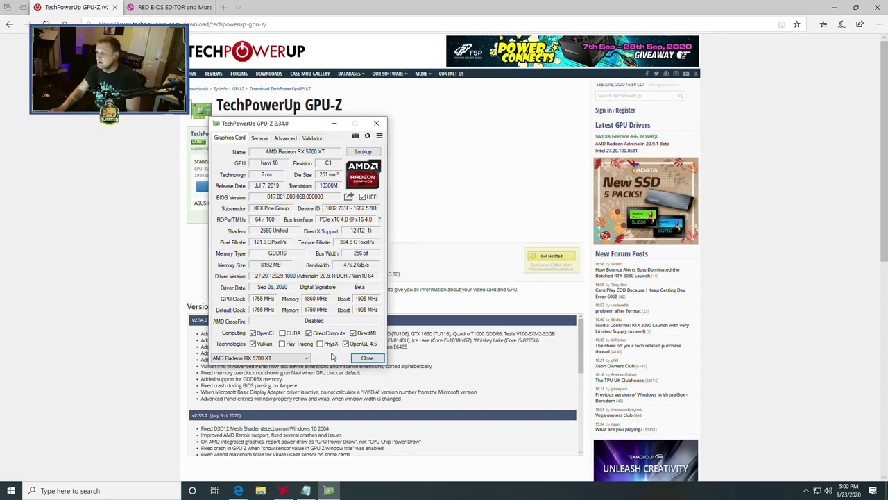
left_click(353, 359)
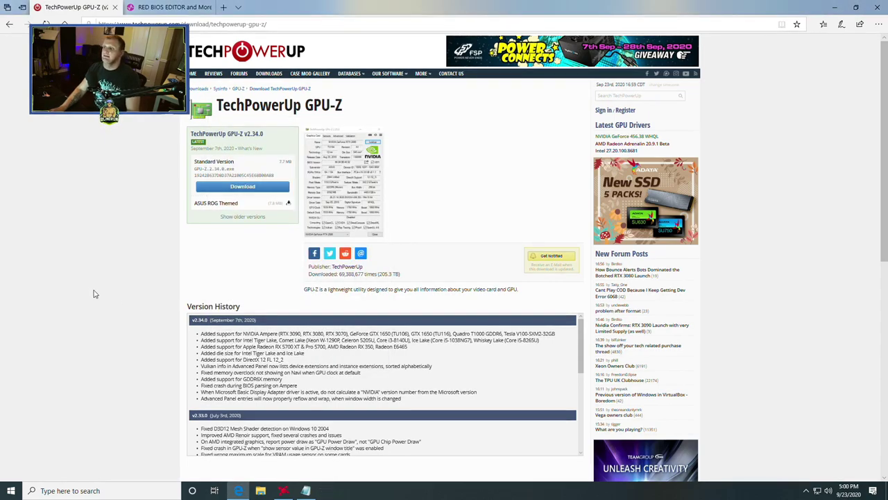
Find Red BIOS Editor (RBE) on the igorslab.de page, request its download, and dismiss the offer for RBE_Setup.exe.
left_click(170, 7)
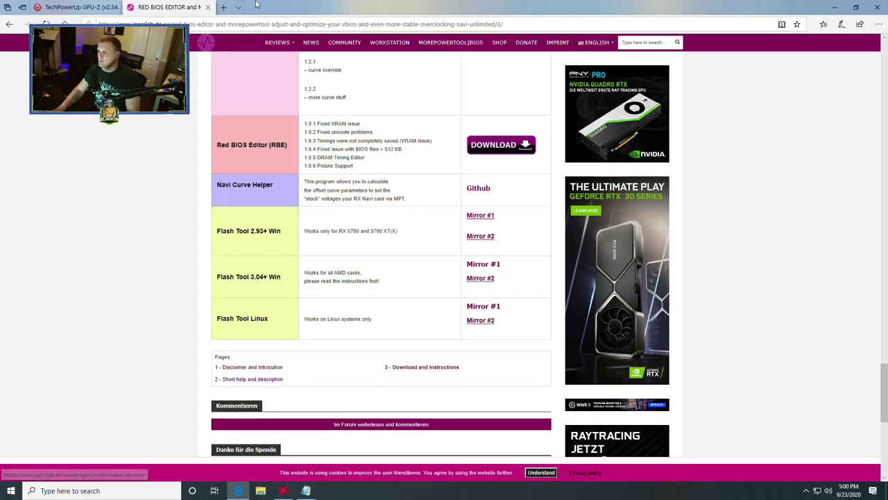
scroll(139, 208, "up", 2)
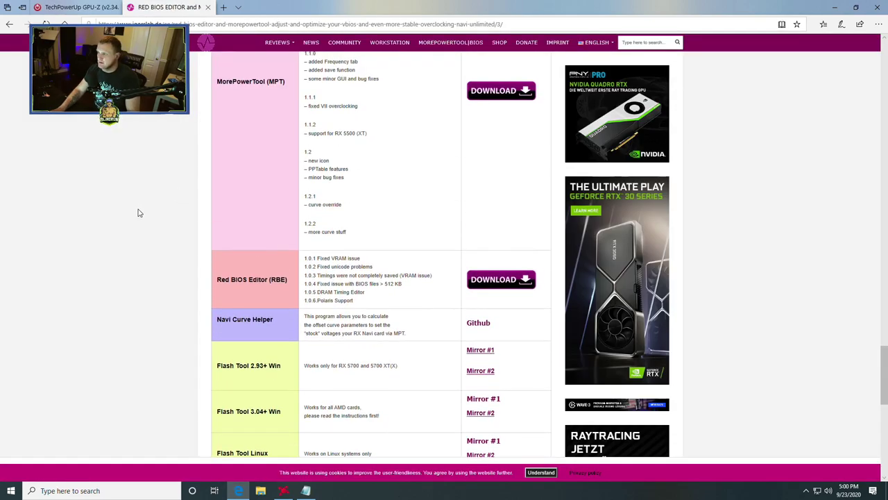
scroll(138, 212, "up", 1)
scroll(139, 213, "down", 1)
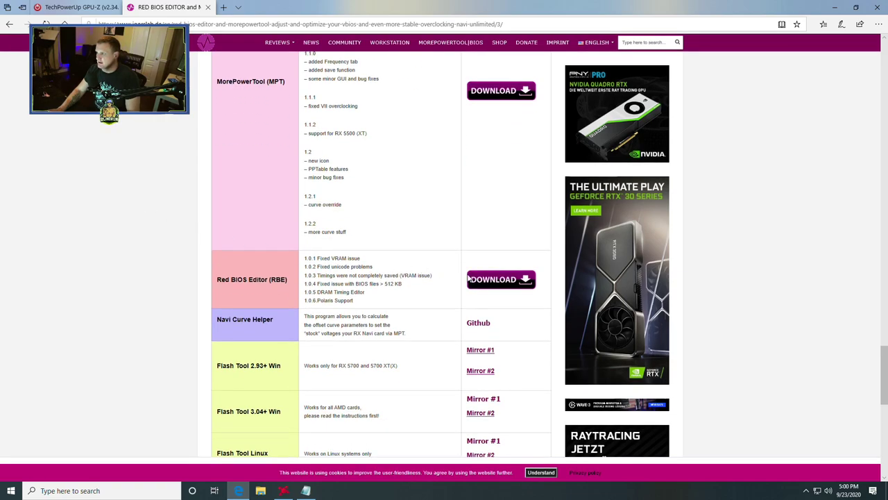
left_click(505, 288)
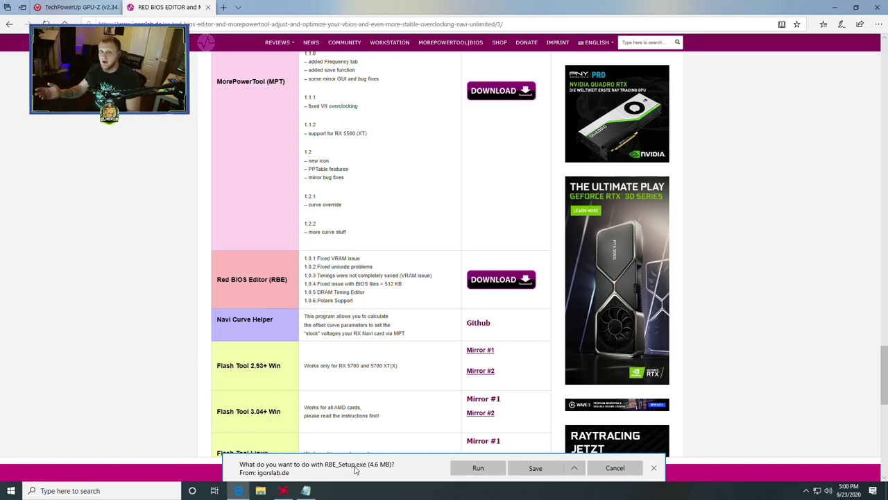
left_click(655, 470)
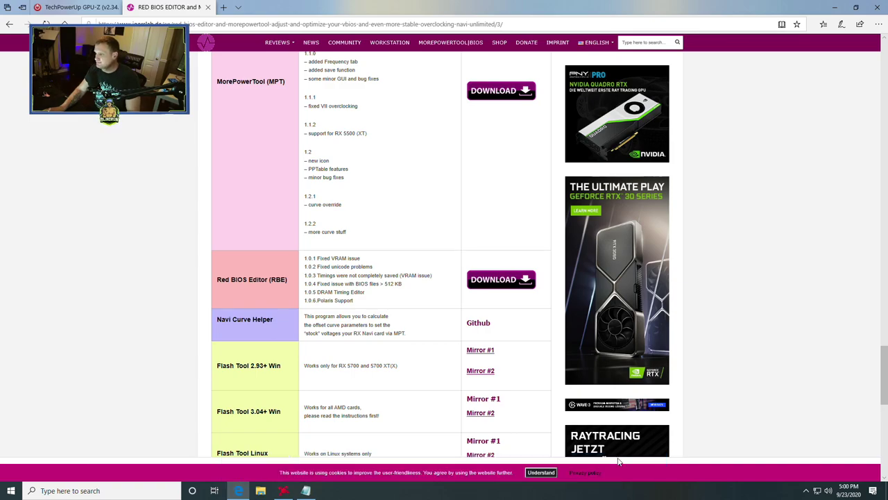
Launch the installed Red BIOS Editor and shift its window slightly over the web page.
left_click(108, 491)
type("red")
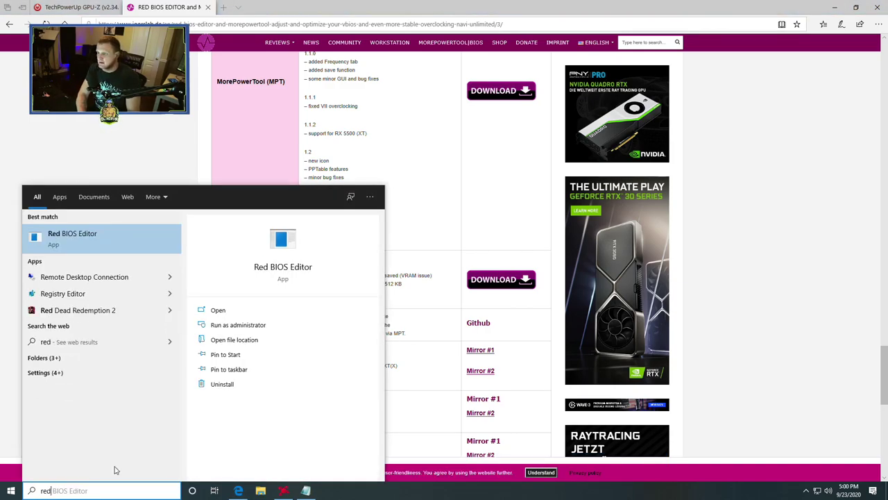
key("Return")
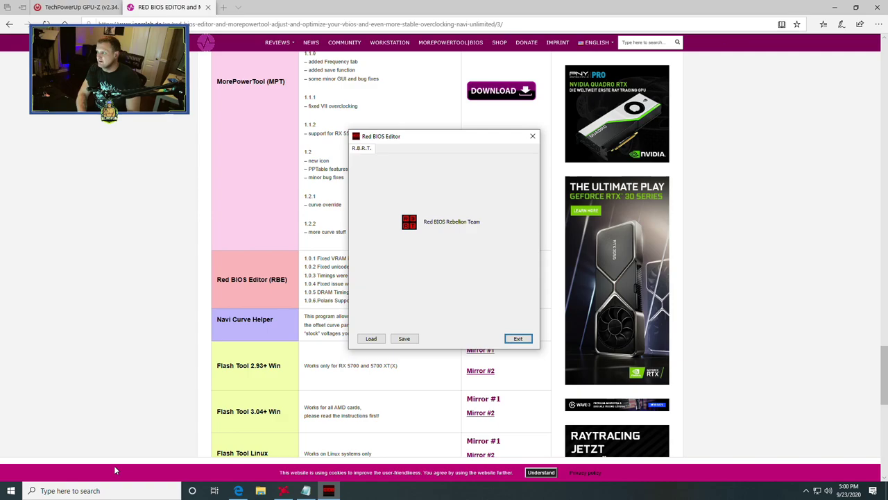
left_click_drag(414, 138, 373, 147)
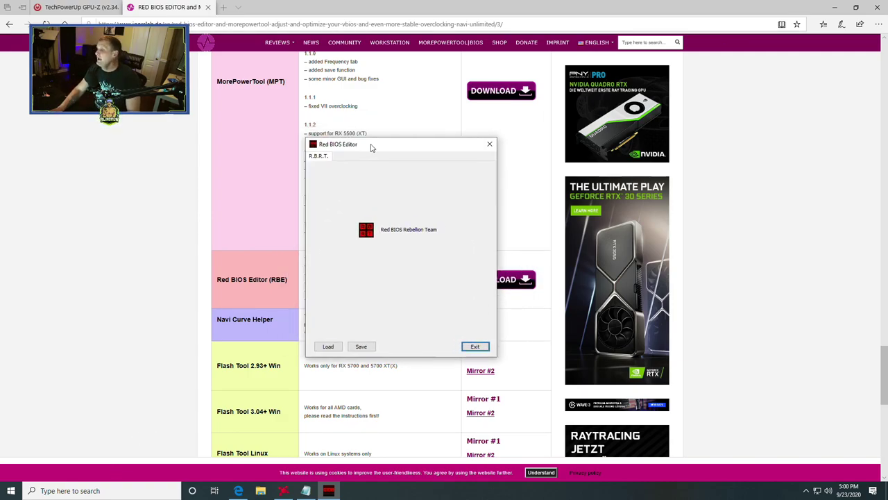
Load stock.rom from the Downloads folder into Red BIOS Editor.
left_click(330, 346)
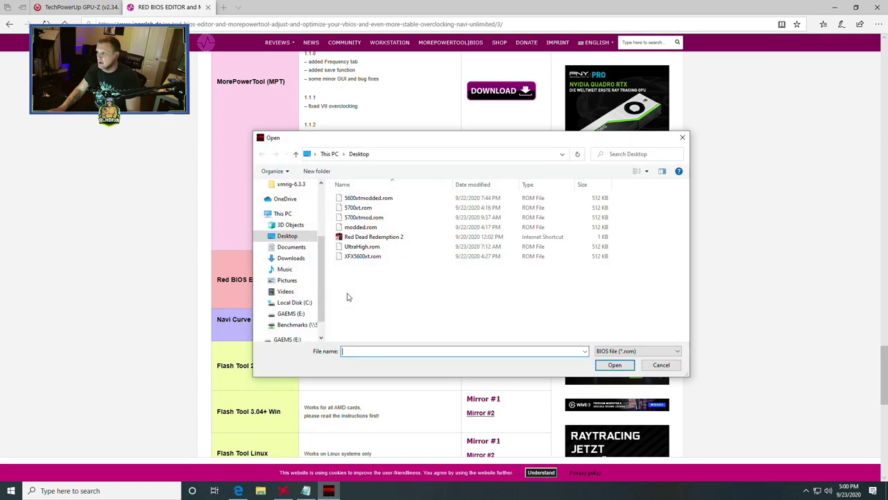
left_click(298, 257)
left_click(368, 211)
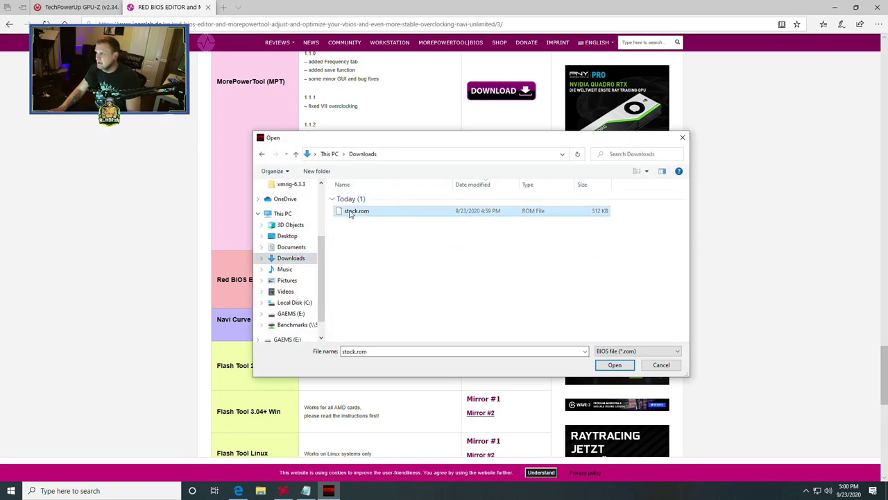
left_click(615, 365)
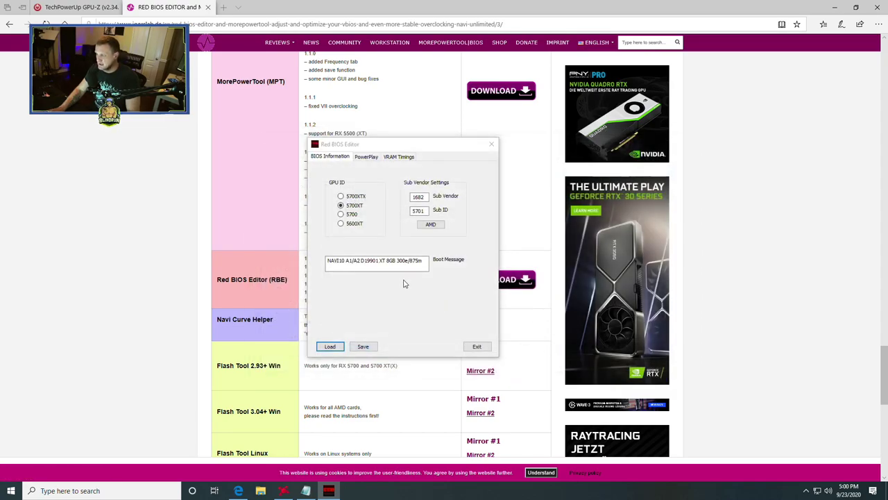
Examine the detailed 1550 MHz GDDR6 timings for the K4Z80325BC memory and close them unchanged.
left_click(399, 157)
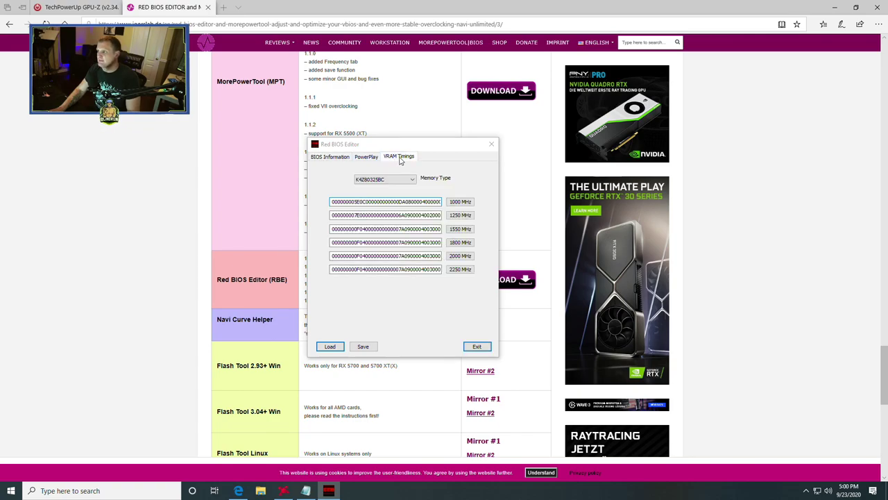
left_click(458, 231)
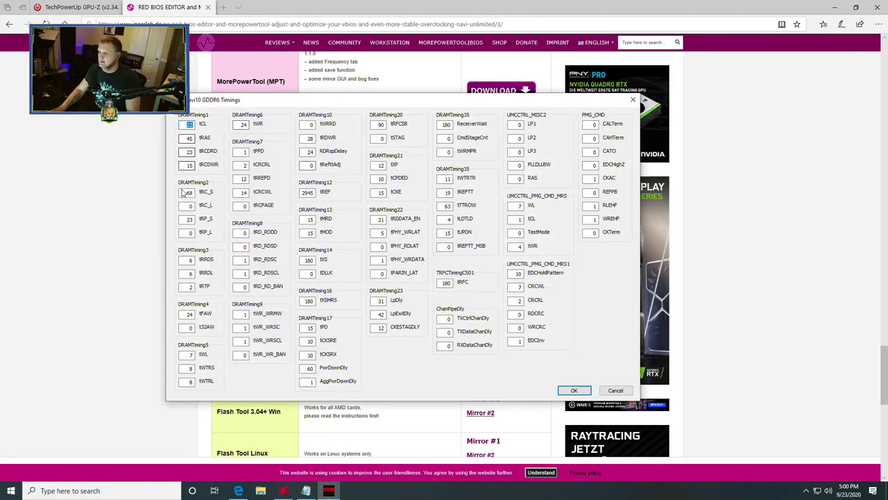
left_click(632, 100)
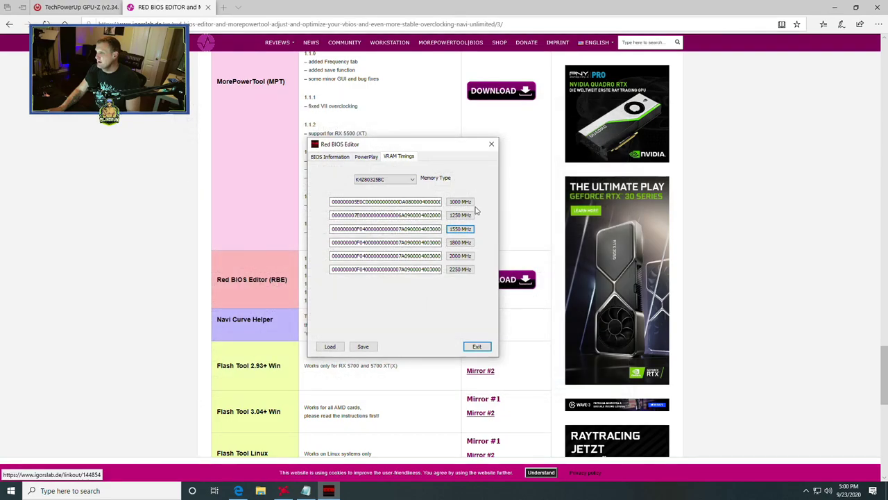
Copy the entire 1550 MHz timing string of the K4Z80325BC memory over the 1800 MHz string.
left_click(401, 229)
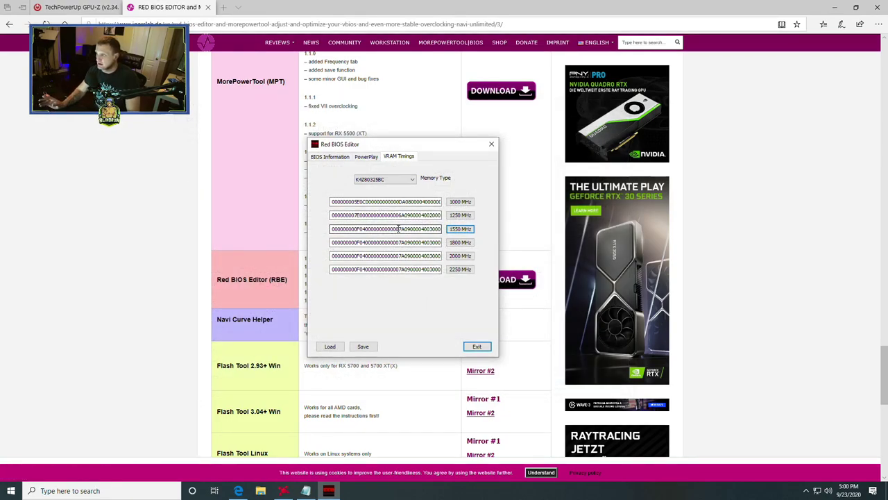
key("ctrl+a")
key("ctrl+v")
key("ctrl+a")
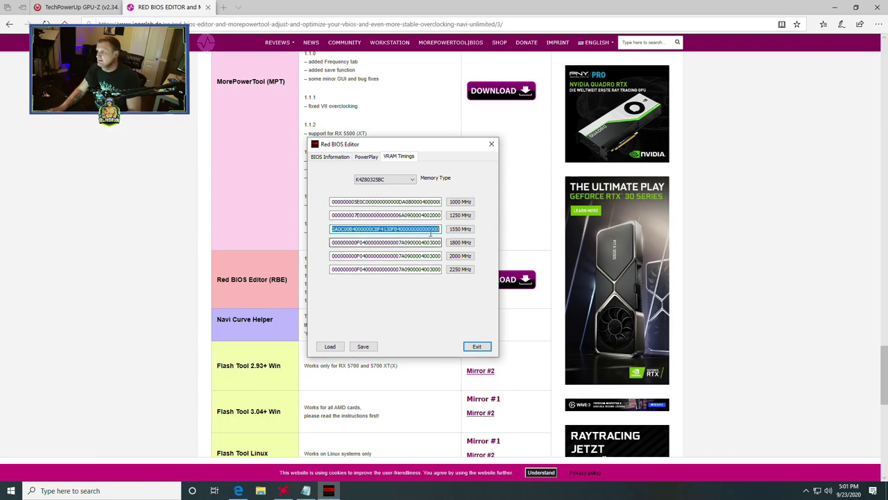
left_click(393, 242)
key("ctrl+a")
key("ctrl+v")
key("ctrl+a")
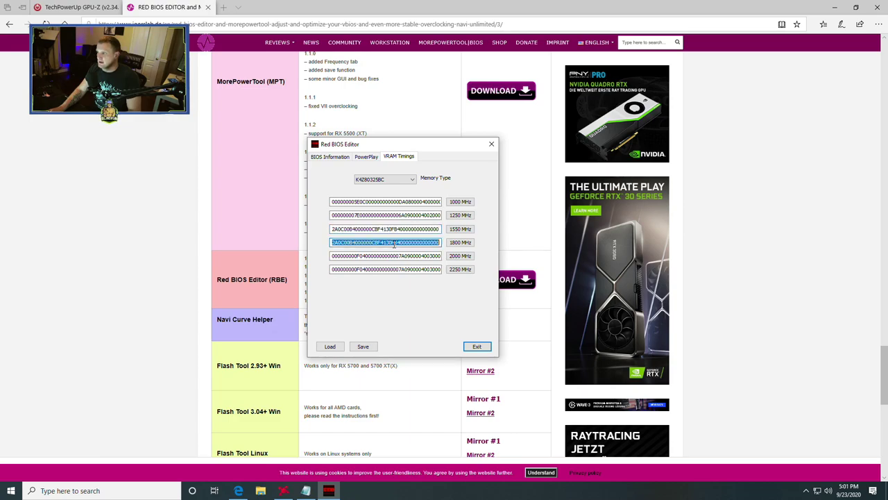
Replace the 2000 MHz and 2250 MHz timing strings of the K4Z80325BC memory with the copied 1550 MHz string.
left_click(415, 256)
key("ctrl+a")
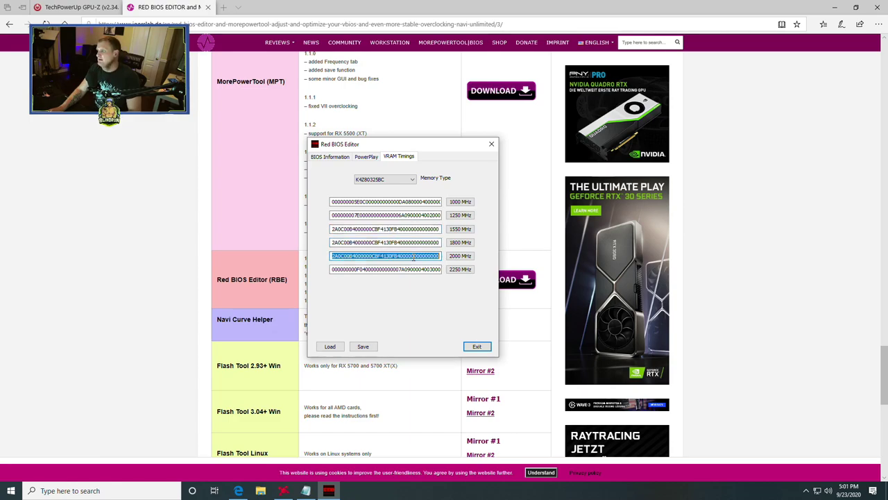
key("ctrl+v")
left_click(410, 268)
key("ctrl+a")
key("ctrl+v")
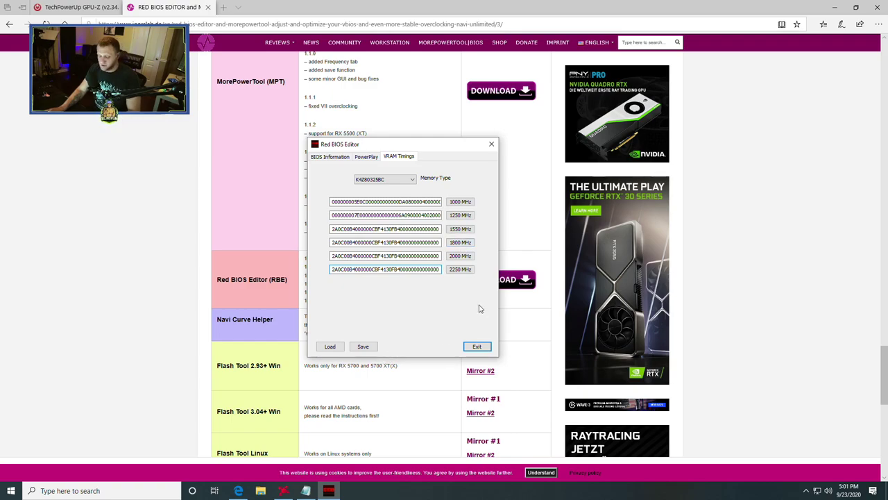
key("ctrl+a")
Check the detailed GDDR6 timings of the K4Z80325BC straps from 2250 MHz down to 1550 MHz.
left_click(460, 269)
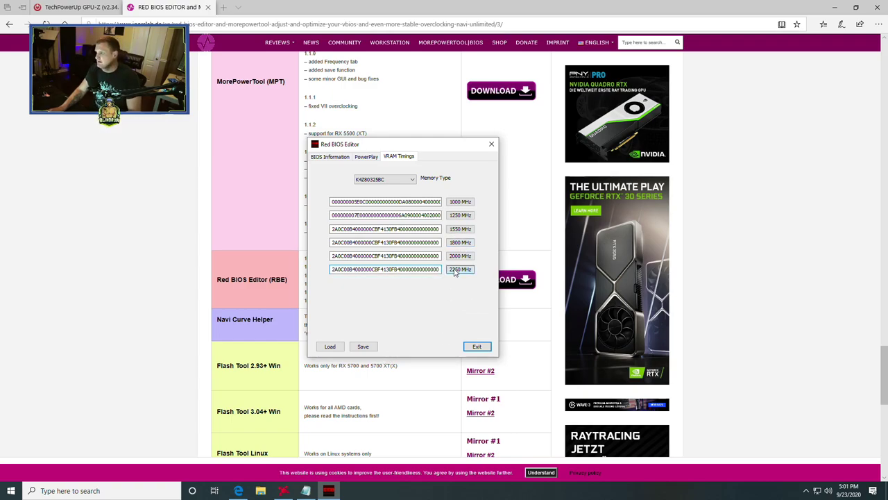
key("Return")
left_click(466, 258)
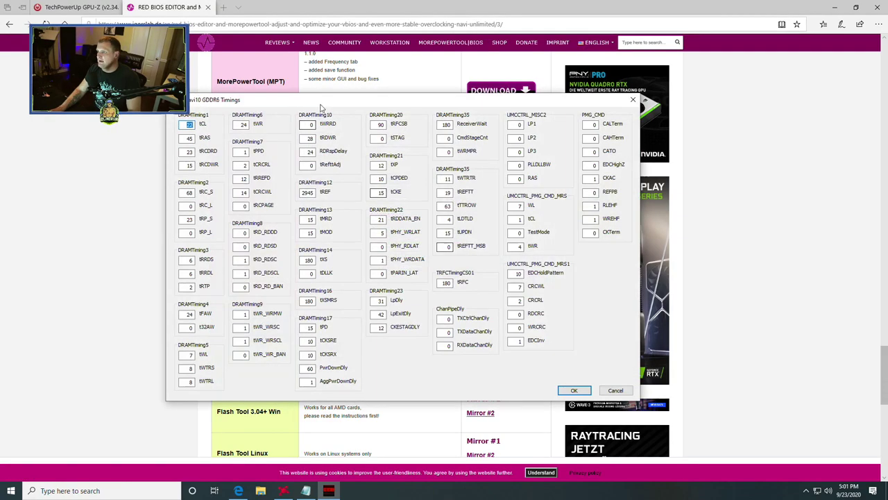
key("Return")
left_click(460, 242)
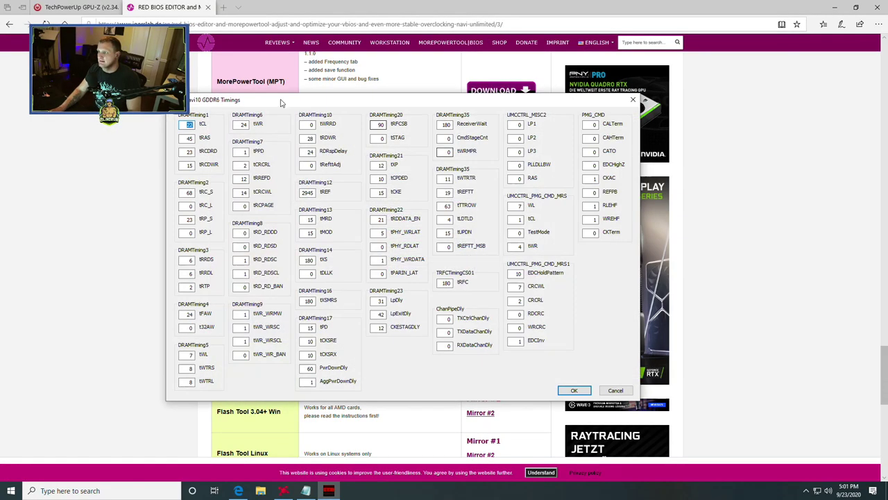
left_click(634, 101)
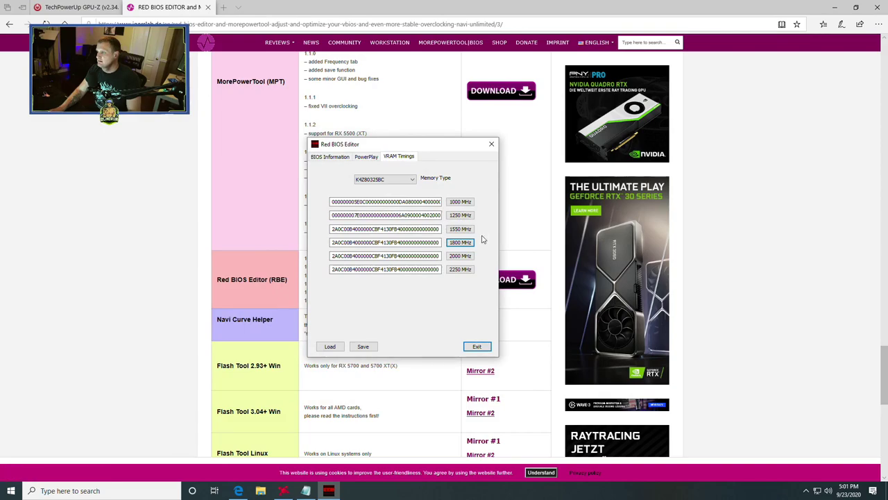
left_click(464, 230)
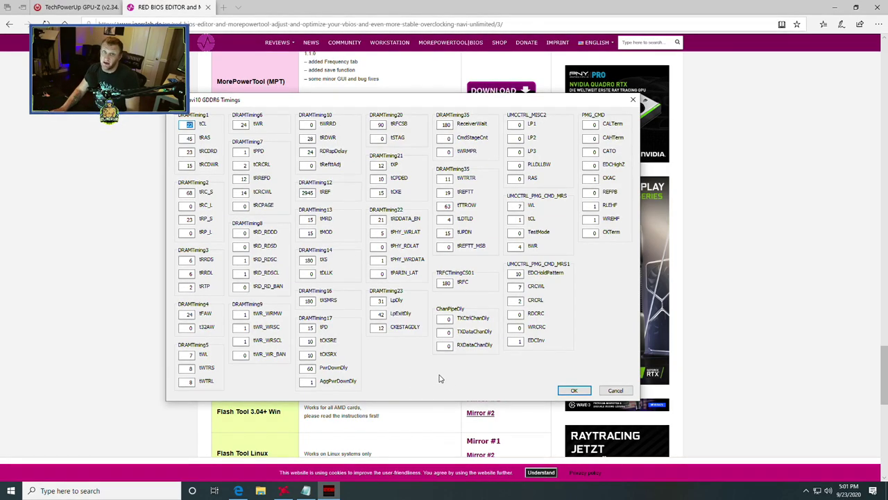
left_click(573, 390)
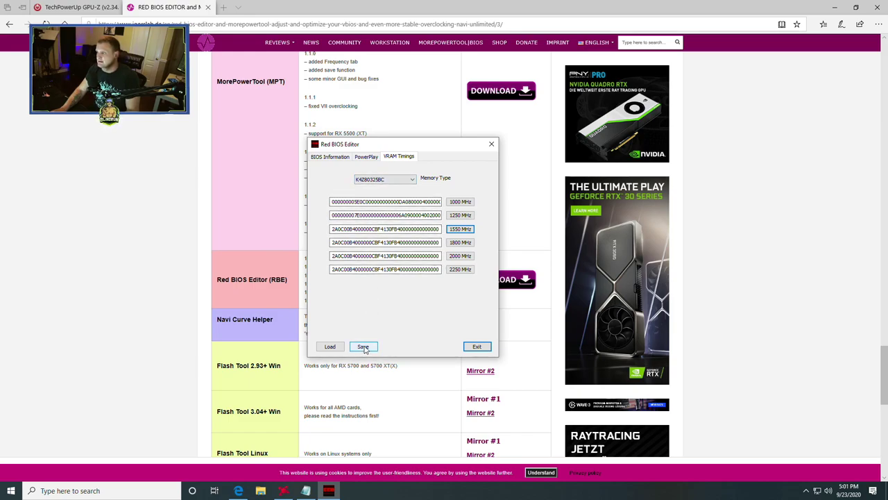
Save the edited BIOS as modded.rom in the Downloads folder.
left_click(364, 347)
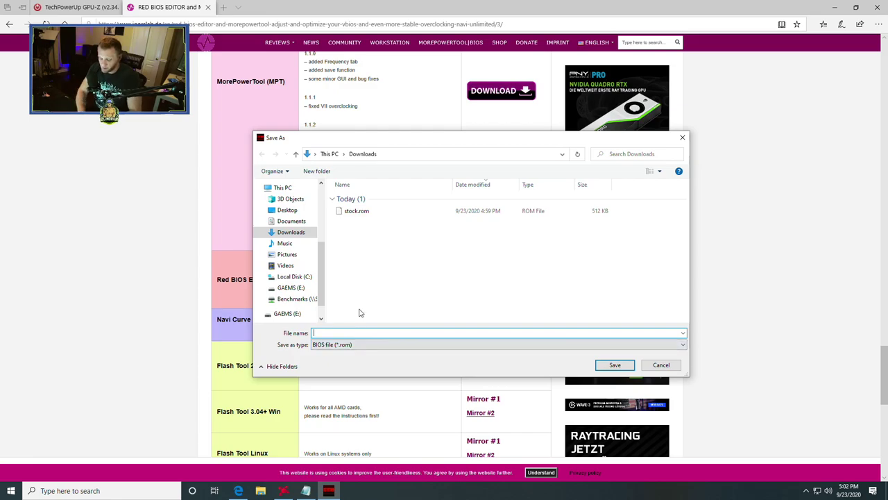
type("modded.rom")
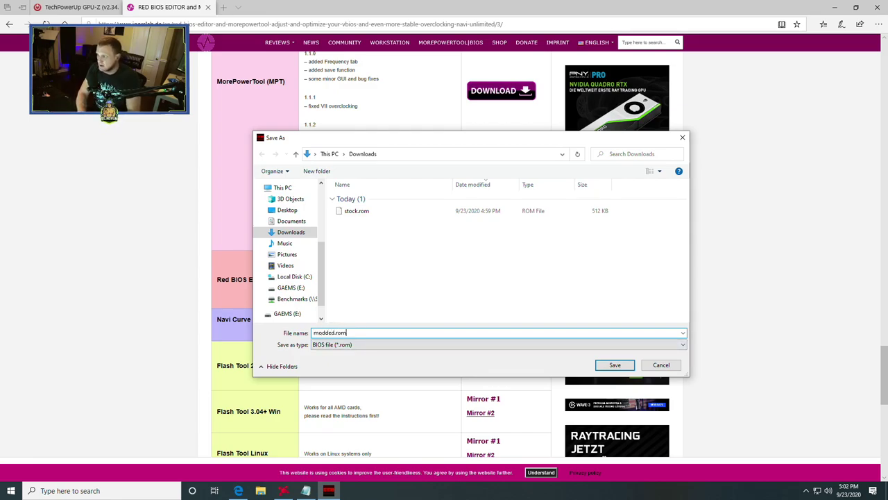
key("Return")
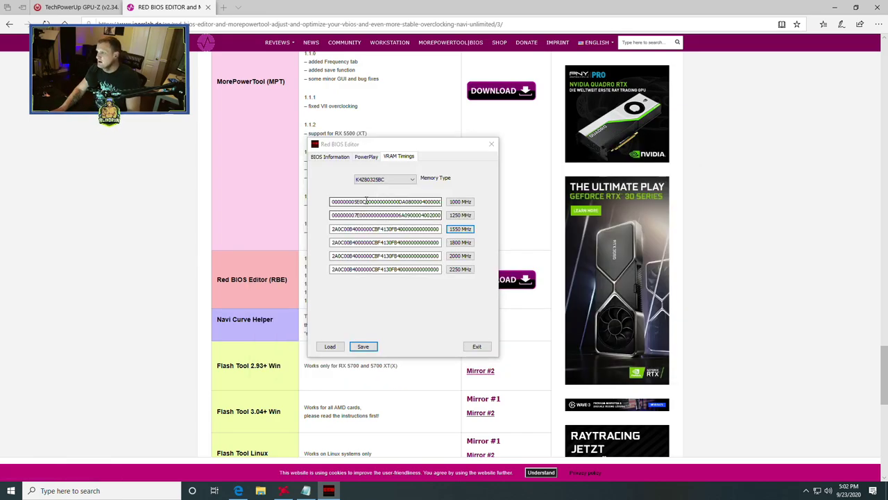
Load modded.rom from the Downloads folder and display its VRAM timings.
left_click(330, 347)
left_click(360, 211)
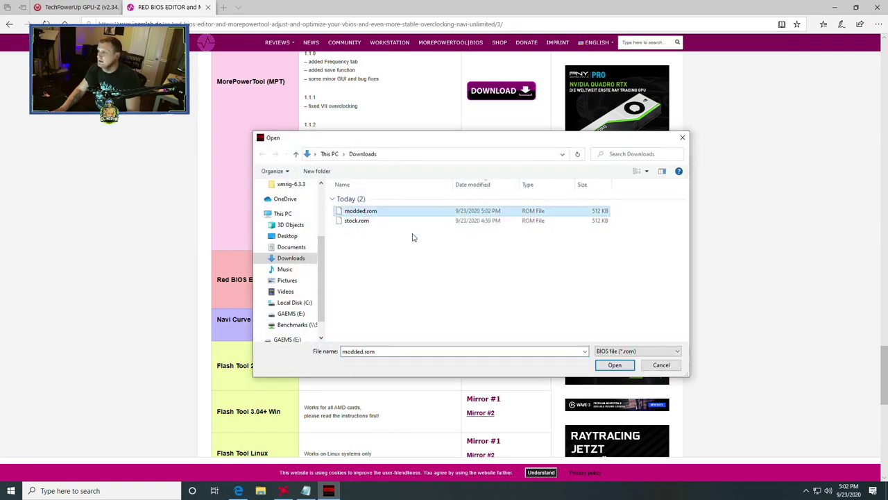
left_click(614, 364)
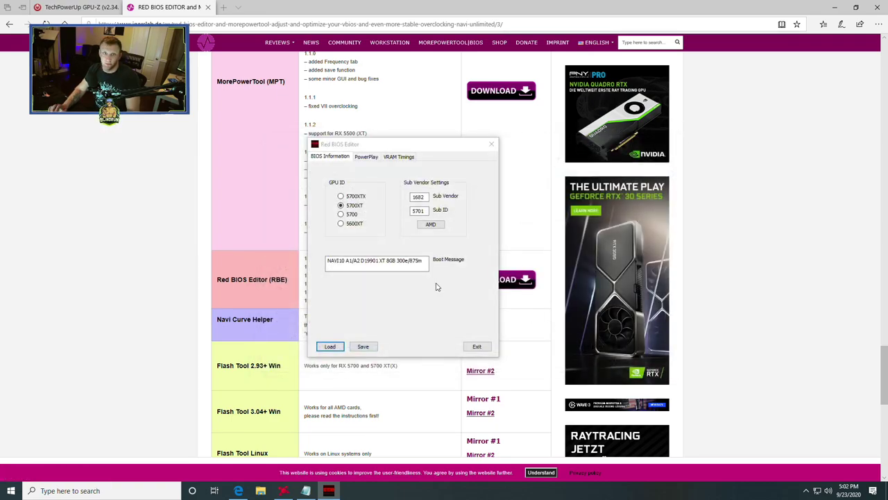
left_click(399, 157)
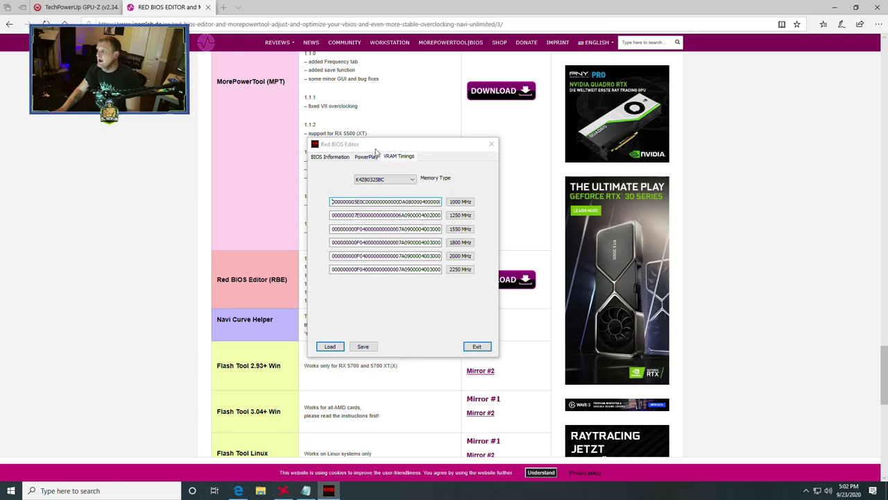
Switch the memory type to MT61K256M32 and examine its detailed 1550 MHz timings without changing them.
left_click(386, 180)
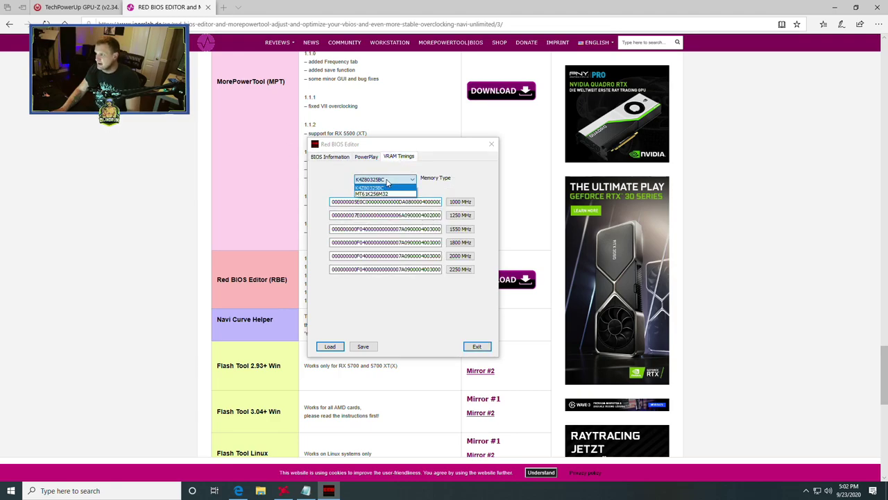
left_click(379, 195)
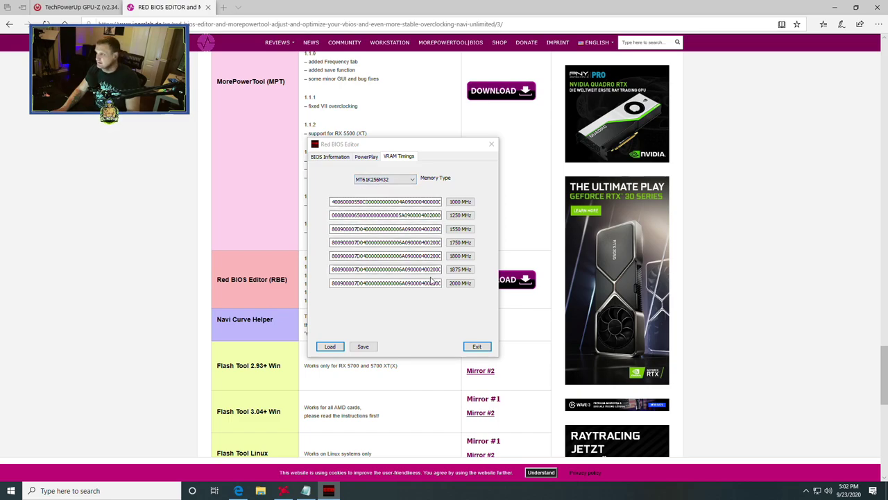
left_click(460, 230)
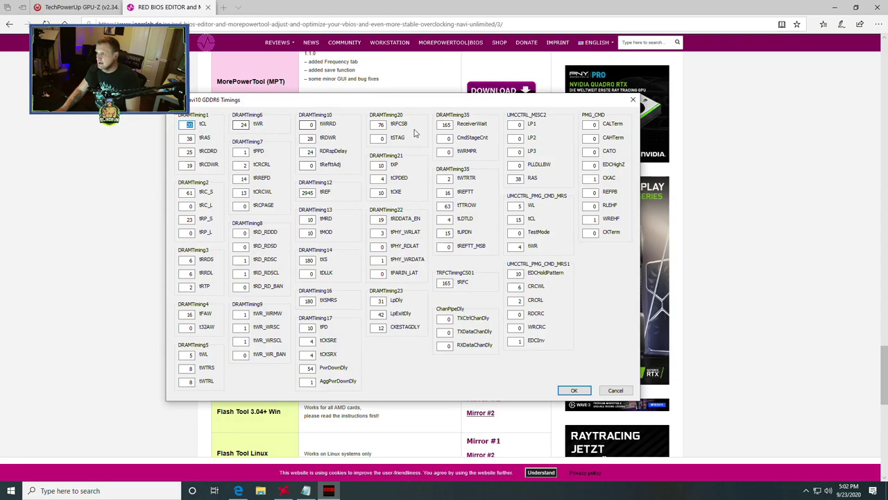
left_click(633, 102)
Copy the MT61K256M32 memory's 1550 MHz timing string over its 1750 MHz and 1800 MHz strings.
left_click(386, 229)
key("ctrl+v")
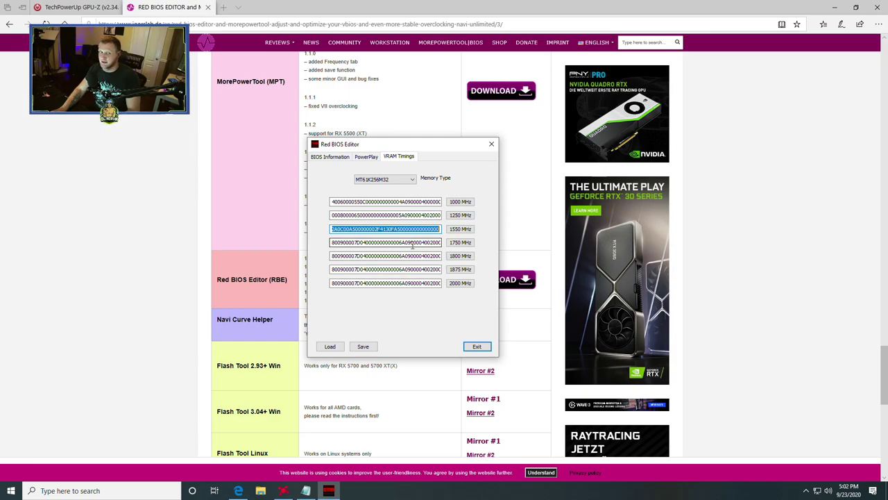
double_click(413, 242)
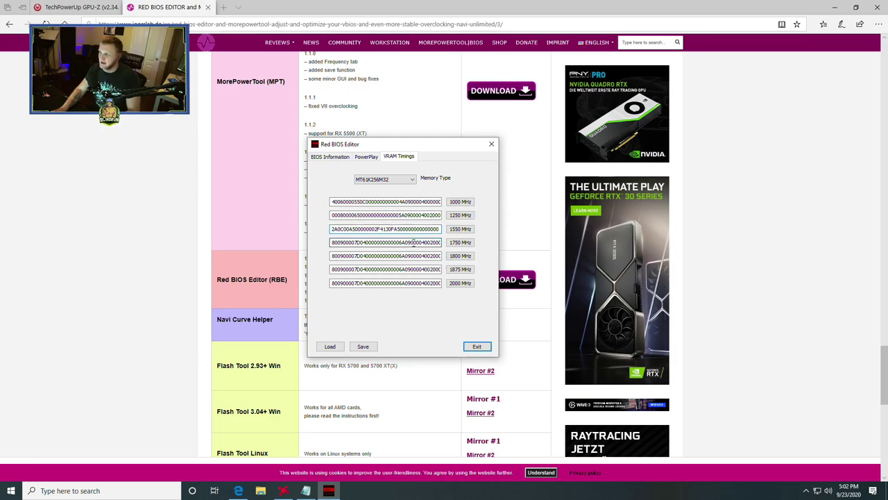
key("ctrl+v")
double_click(410, 255)
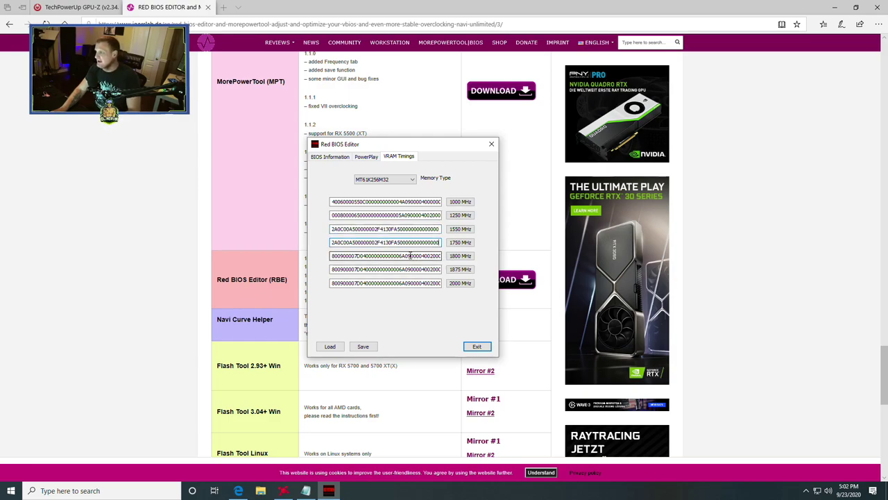
key("ctrl+v")
Replace the MT61K256M32 memory's 1875 MHz and 2000 MHz timing strings with the copied 1550 MHz string.
double_click(411, 269)
key("ctrl+v")
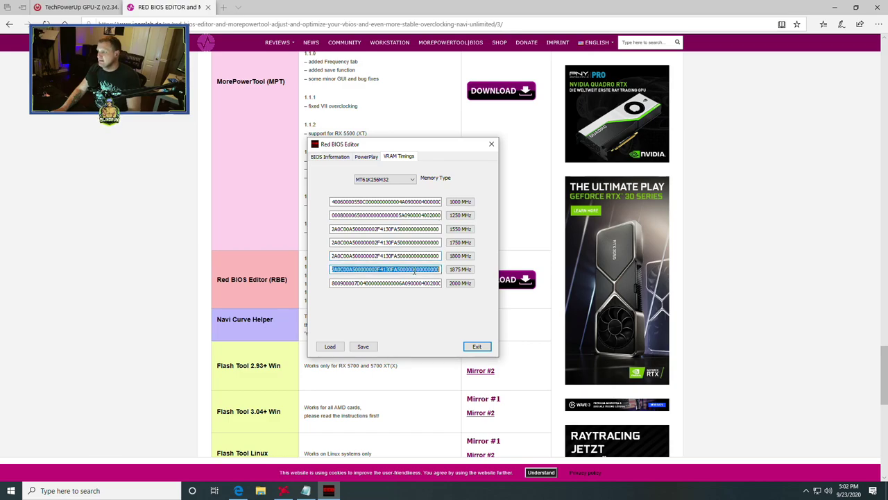
double_click(417, 283)
key("ctrl+v")
key("ctrl+v")
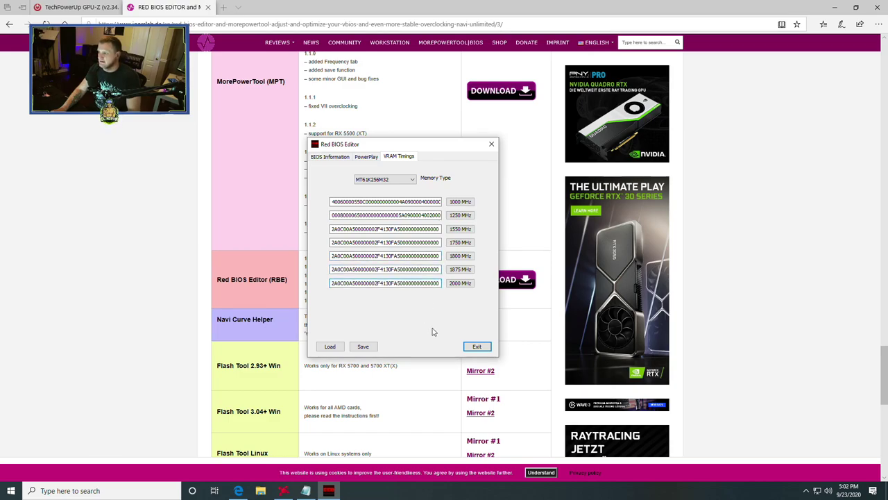
Check the detailed GDDR6 timings of the replaced high-frequency straps for the MT61K256M32 memory.
left_click(336, 232)
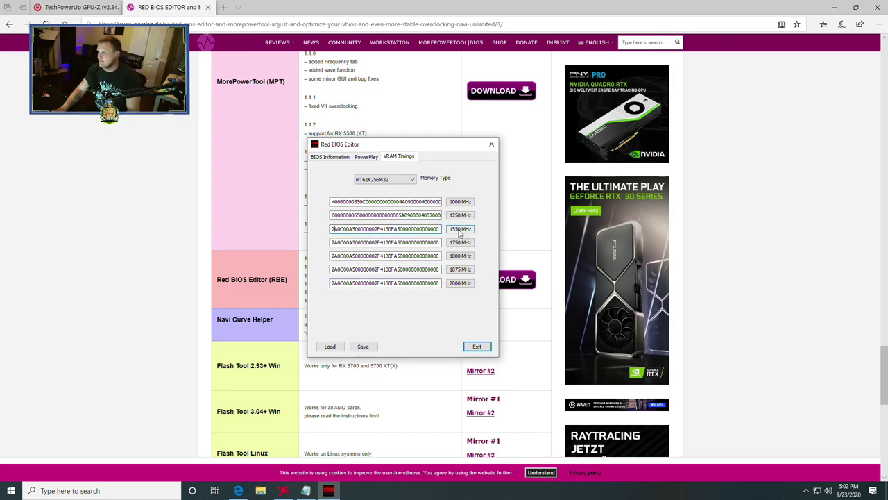
left_click(458, 284)
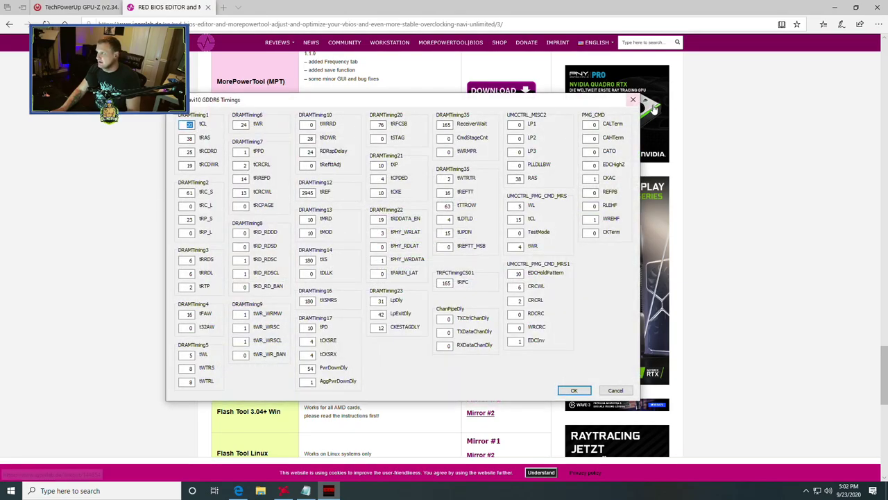
left_click(629, 102)
left_click(459, 283)
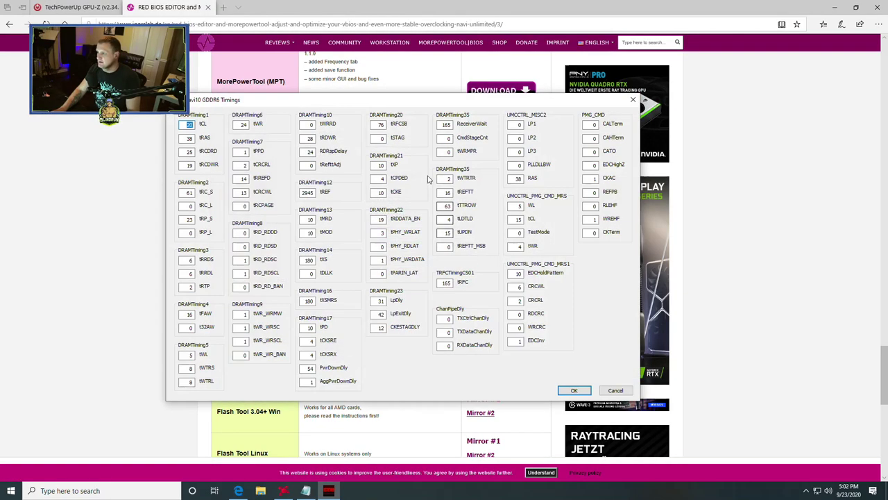
left_click(631, 100)
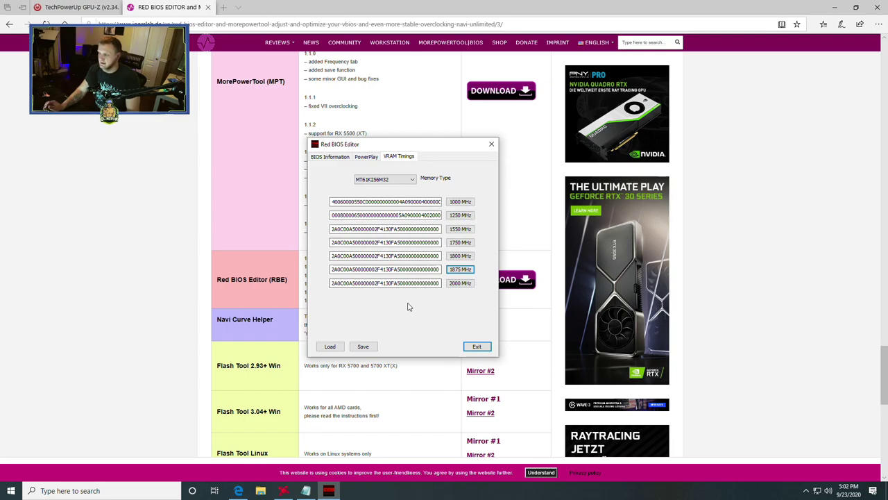
Save the BIOS with the edited MT61K256M32 timings over modded.rom in the Downloads folder.
left_click(362, 346)
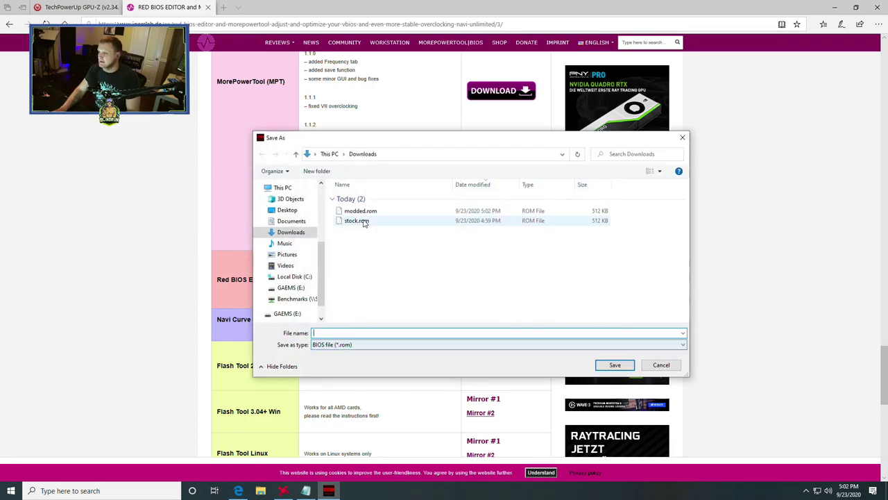
left_click(366, 220)
left_click(362, 212)
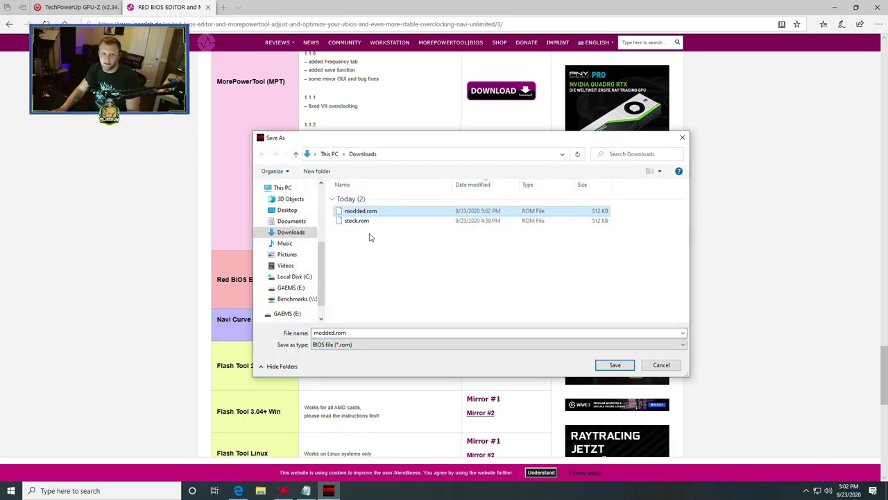
left_click(615, 365)
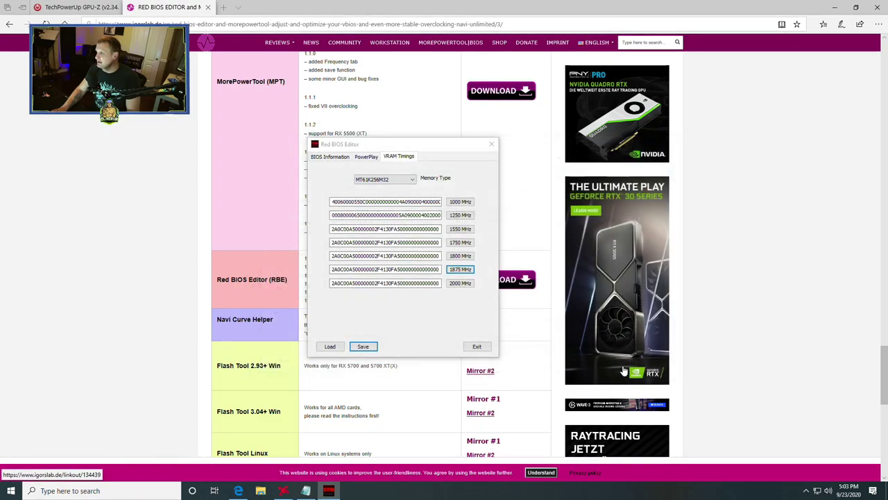
Reload the updated modded.rom and view its VRAM timings to verify the saved changes.
left_click(328, 345)
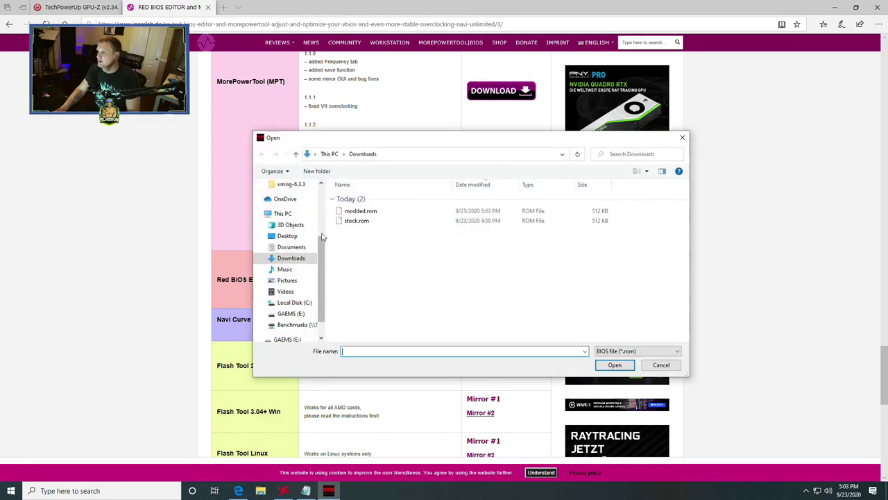
left_click(355, 211)
left_click(615, 365)
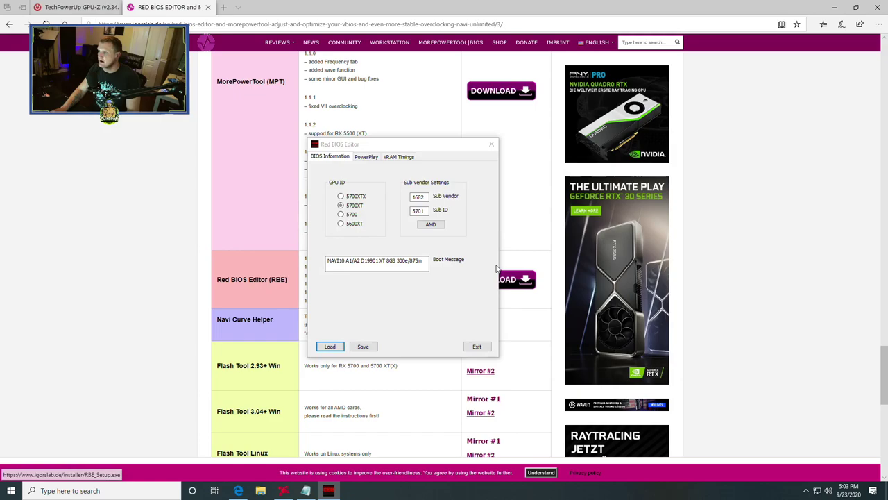
left_click(398, 156)
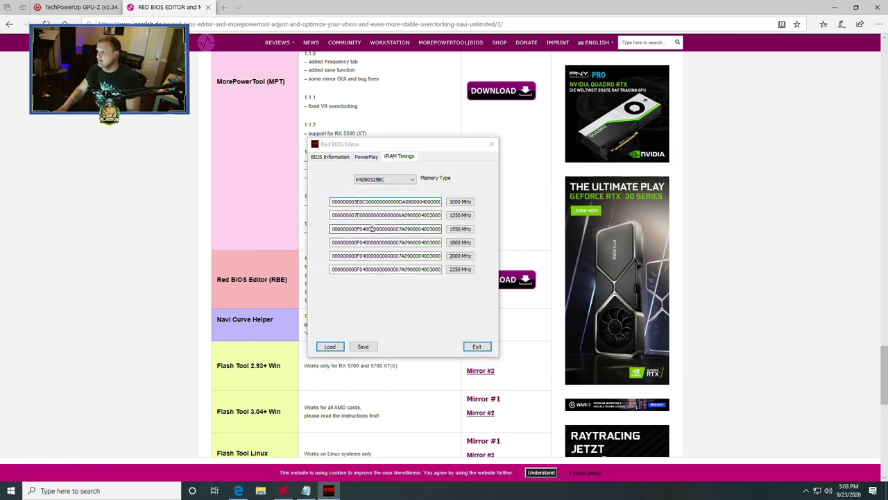
Check the detailed GDDR6 timings of the 1800 MHz strap for K4Z80325BC and MT61K256M32, and exit Red BIOS Editor.
left_click(459, 255)
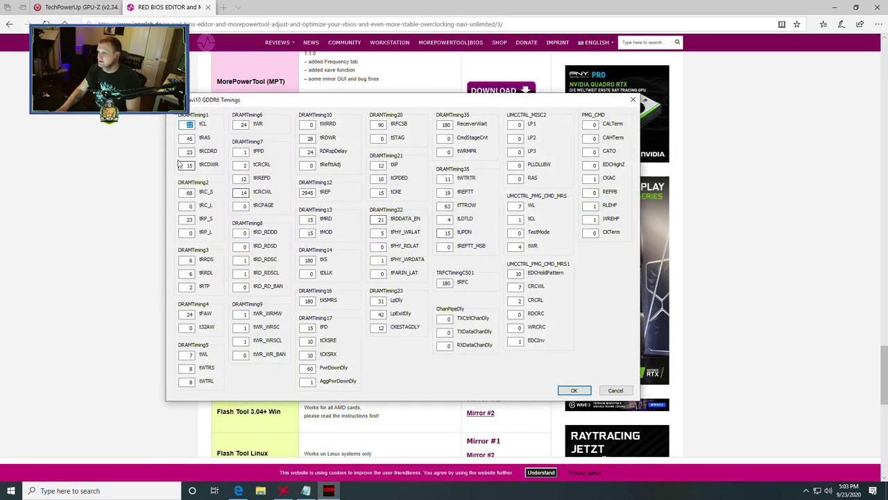
left_click(632, 99)
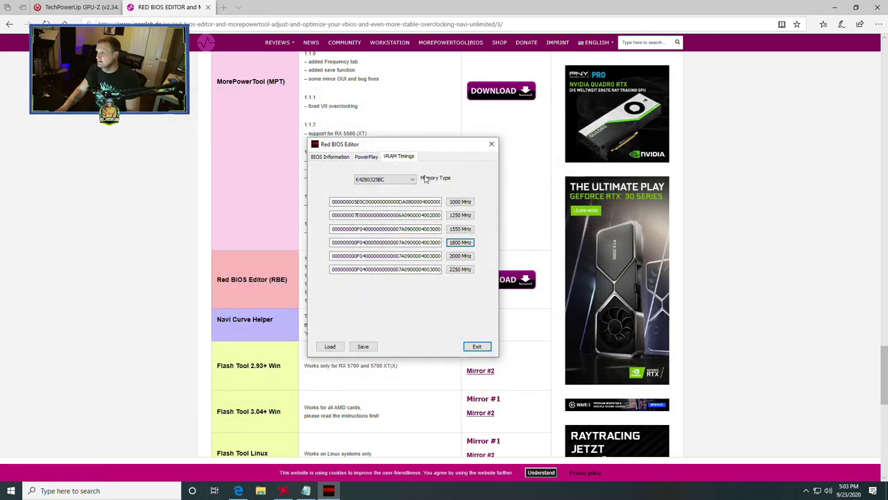
left_click(385, 179)
left_click(377, 194)
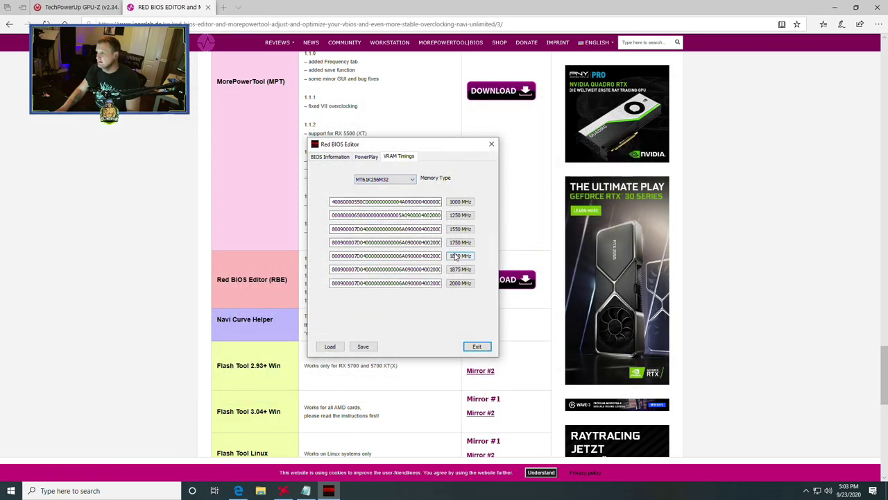
left_click(460, 255)
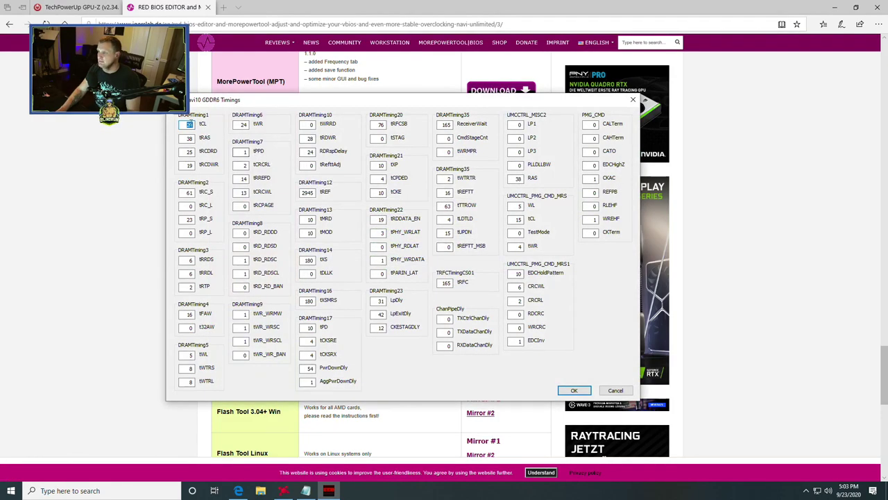
left_click(632, 100)
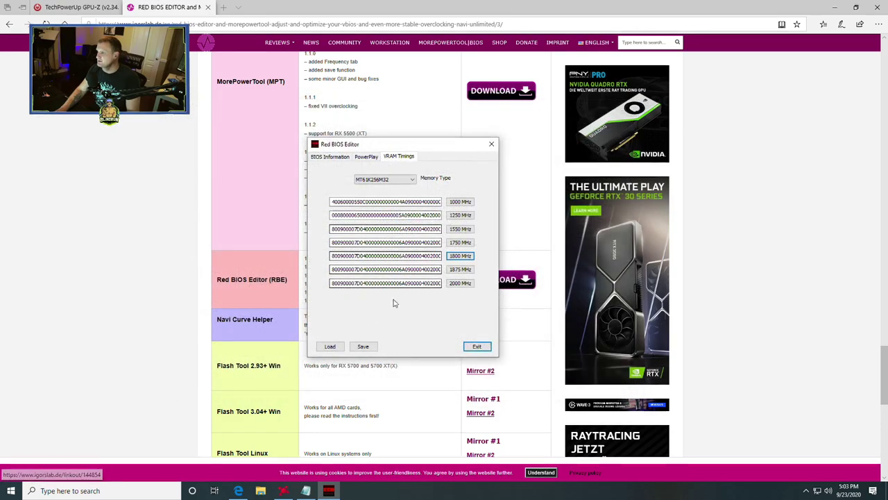
left_click(475, 348)
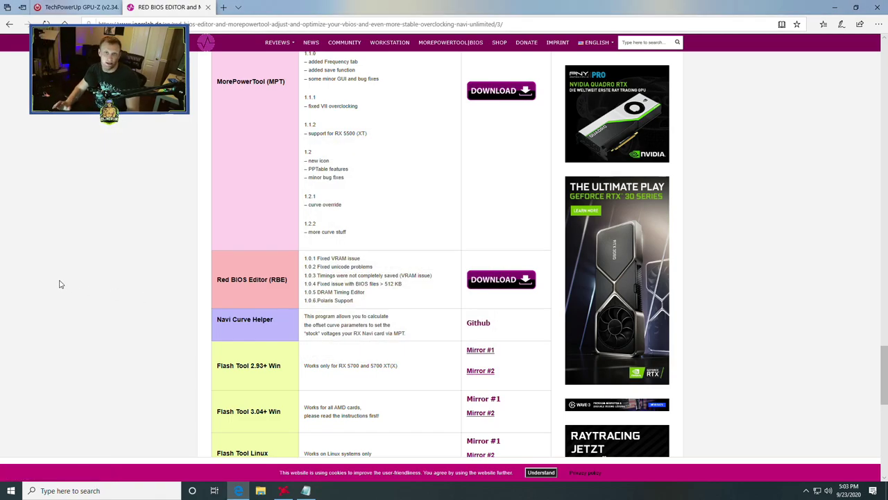
Open Flash Tool 3.04+ Win's download page, fill in the e-mail address and accept the terms, and close it without requesting the link.
scroll(119, 256, "down", 1)
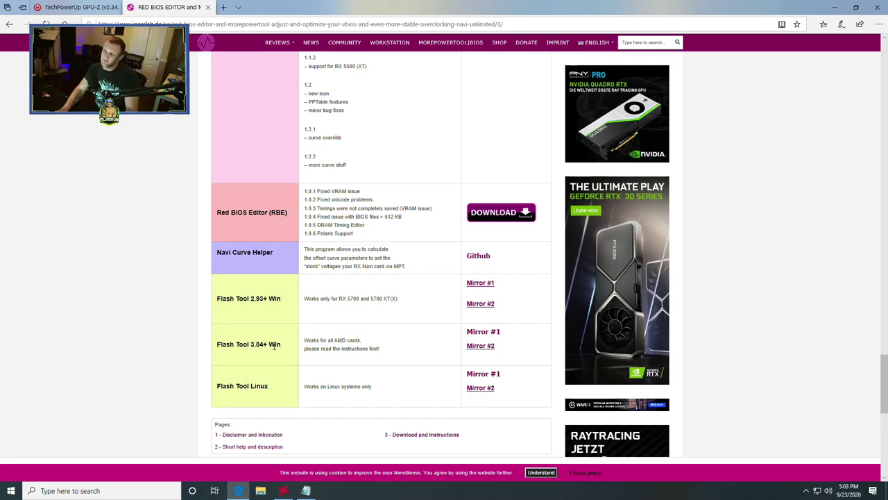
left_click(482, 350)
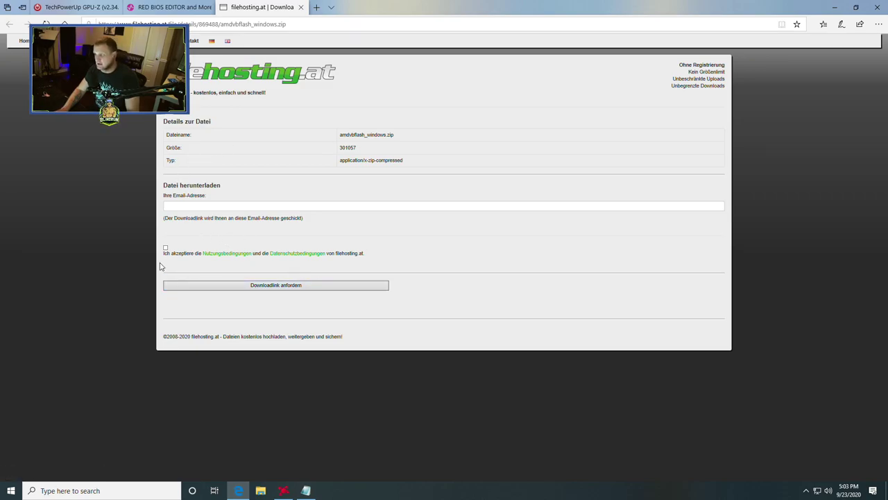
left_click(192, 203)
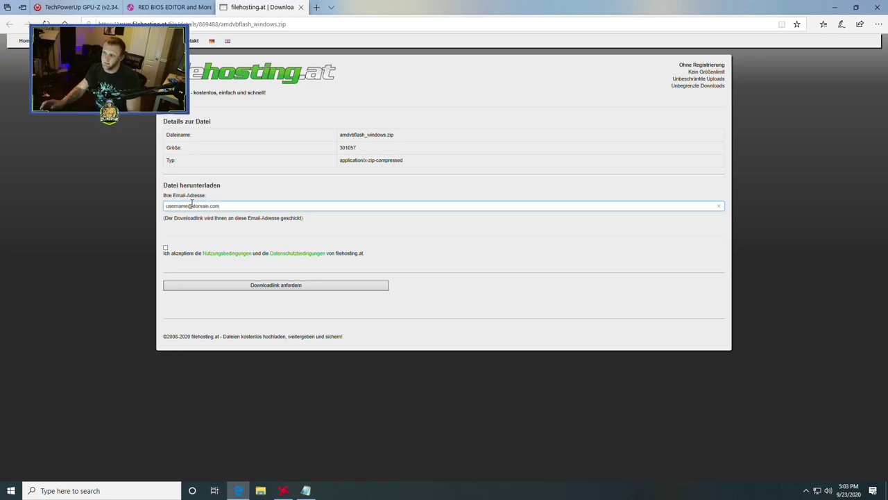
left_click(166, 250)
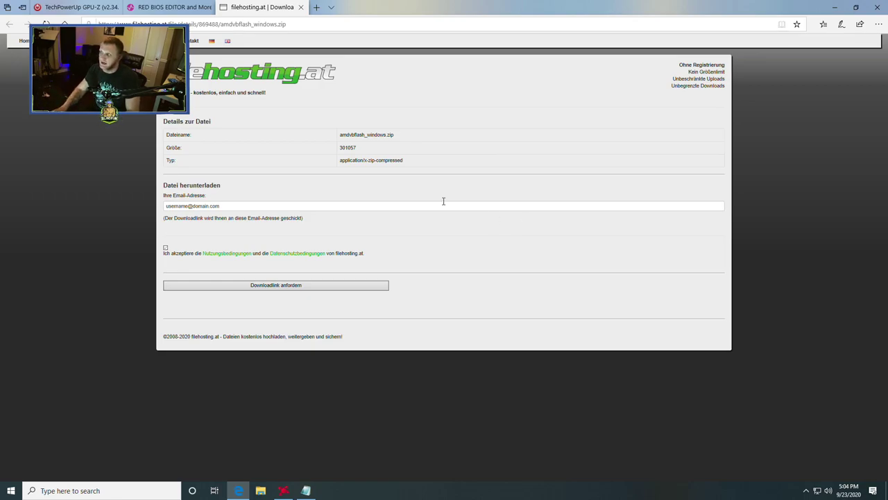
left_click(301, 7)
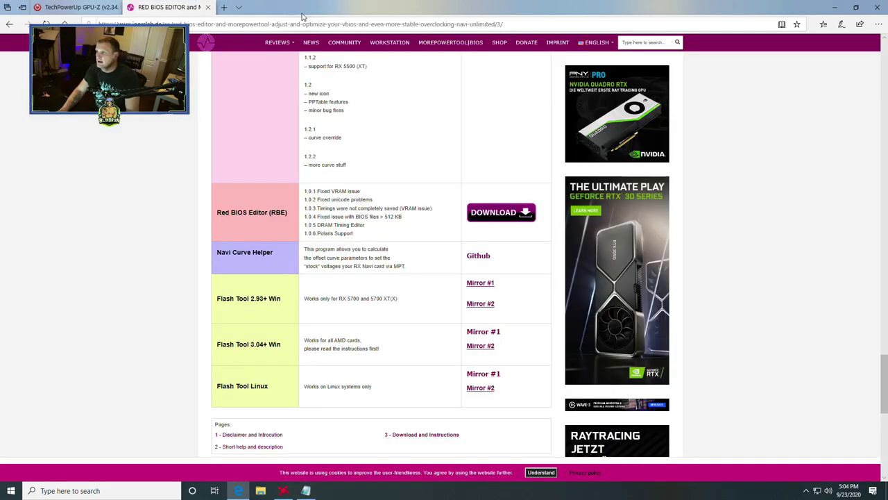
Check that amdvbflash.exe, modded.rom and stock.rom are in the Downloads folder, and minimize the open windows to show the desktop.
left_click(262, 492)
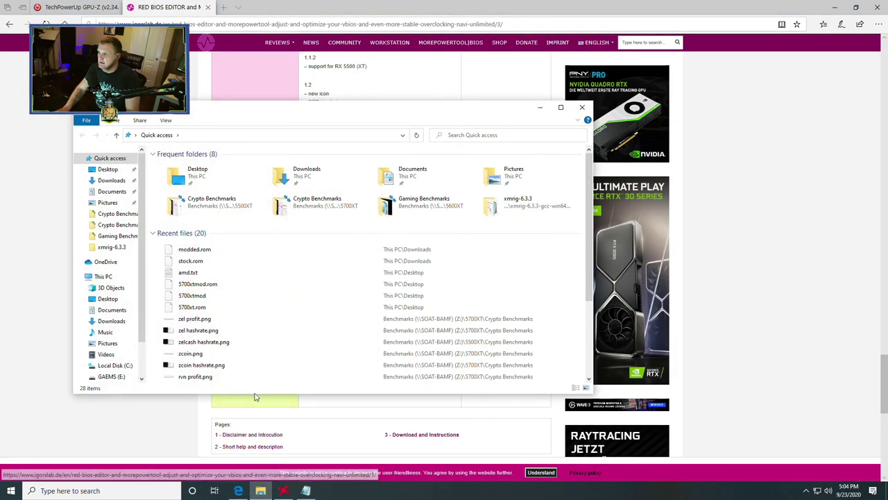
left_click(112, 182)
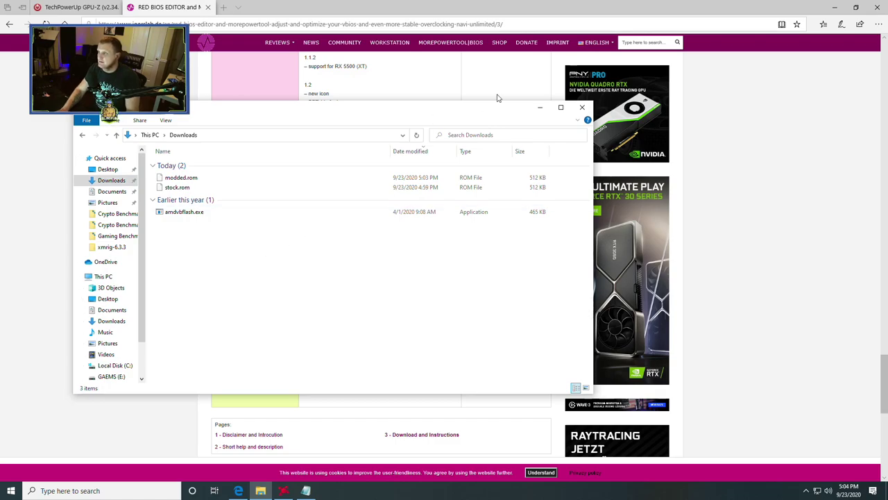
left_click_drag(470, 111, 608, 117)
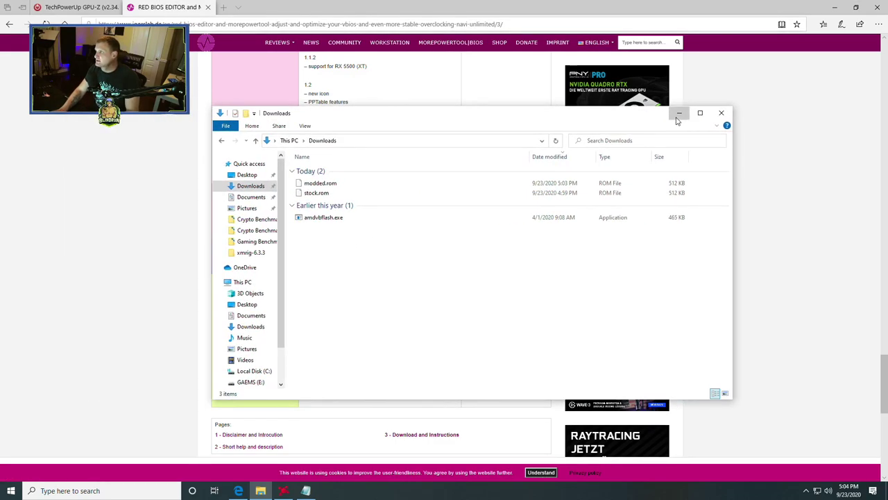
left_click(678, 113)
left_click(835, 7)
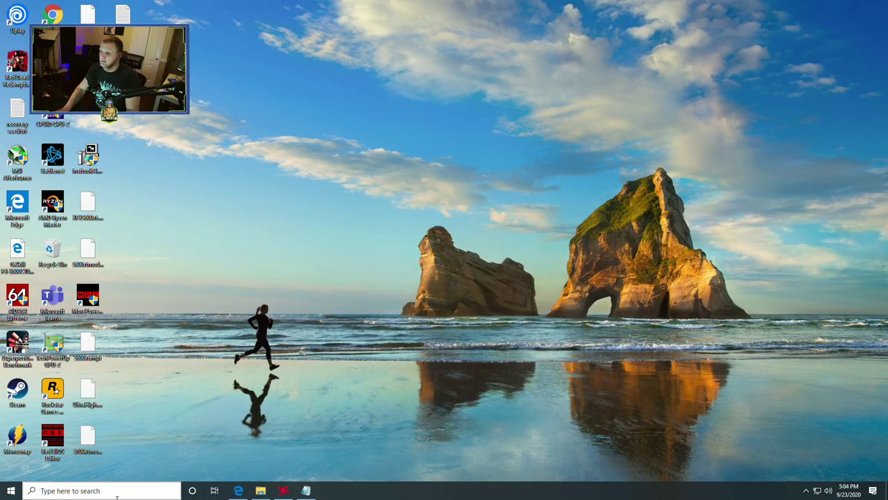
Launch Command Prompt as administrator and reposition its window on the desktop.
left_click(116, 494)
type("cm")
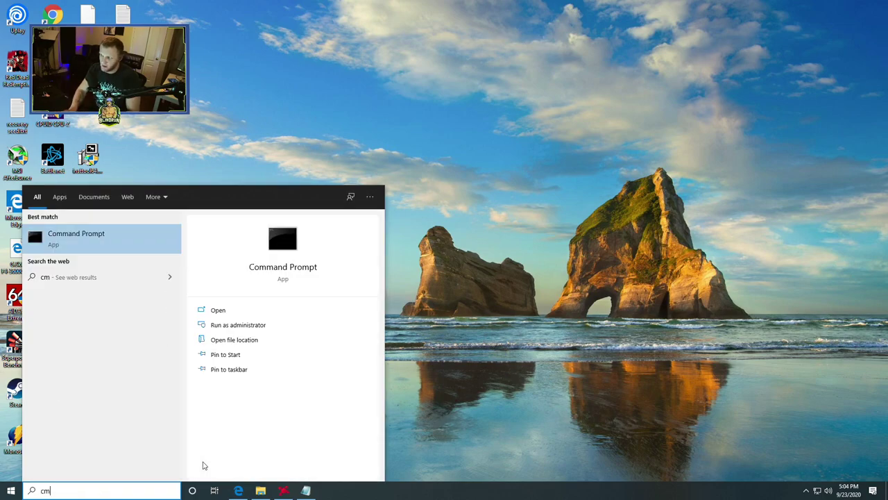
right_click(98, 247)
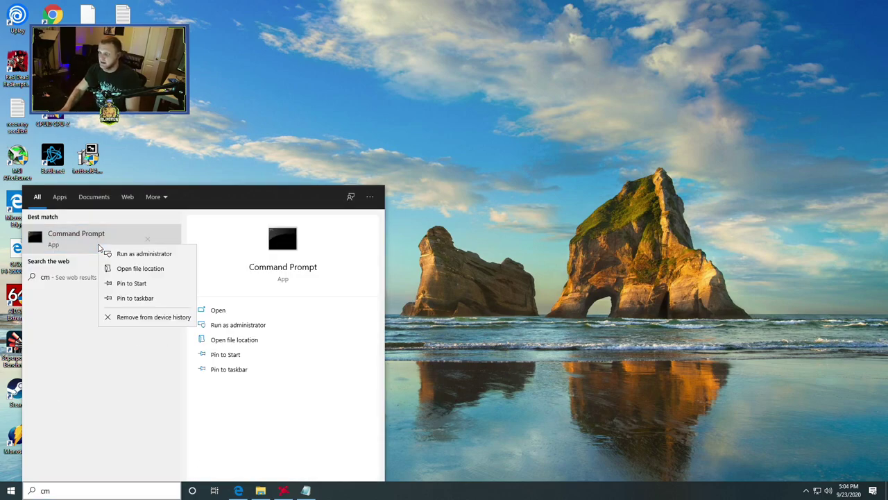
left_click(143, 253)
left_click_drag(215, 64, 189, 80)
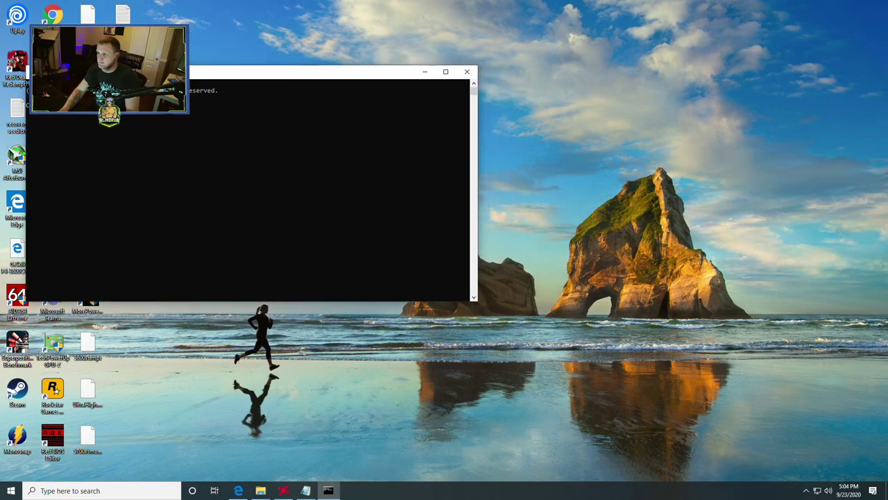
Bring up the Notepad notes with the flashing commands and arrange them beside the Command Prompt window.
left_click(305, 490)
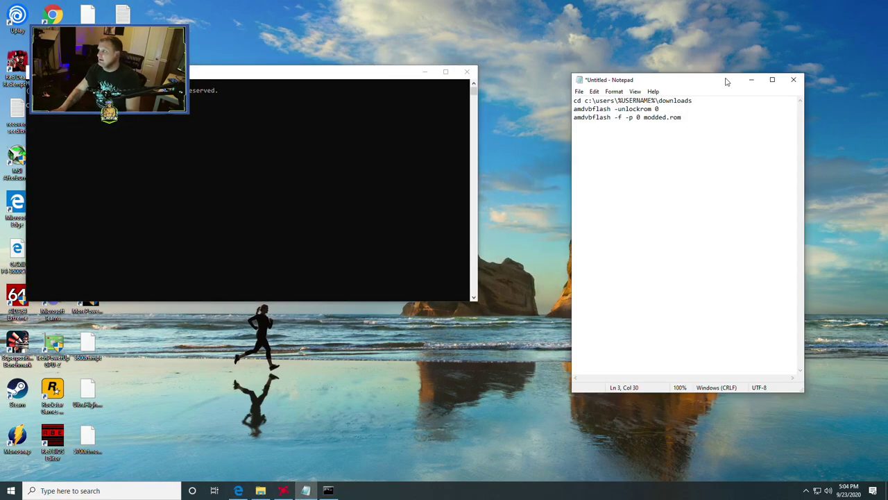
left_click_drag(697, 91, 684, 61)
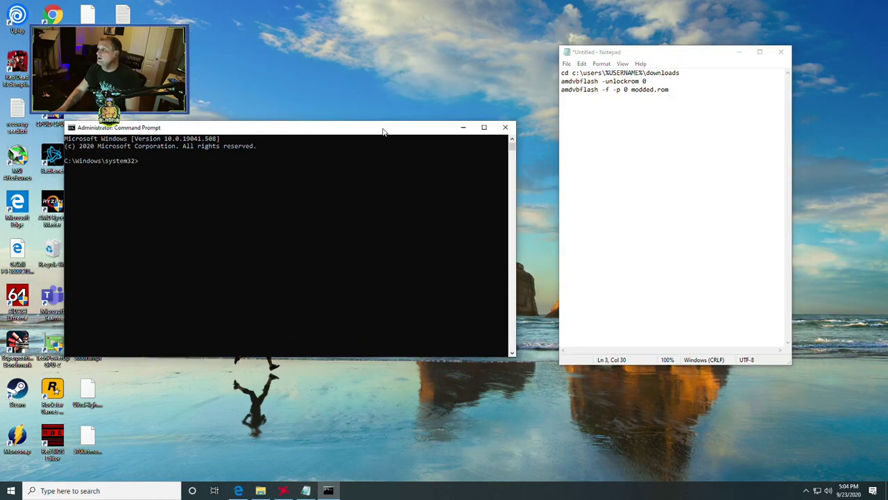
left_click_drag(383, 132, 417, 133)
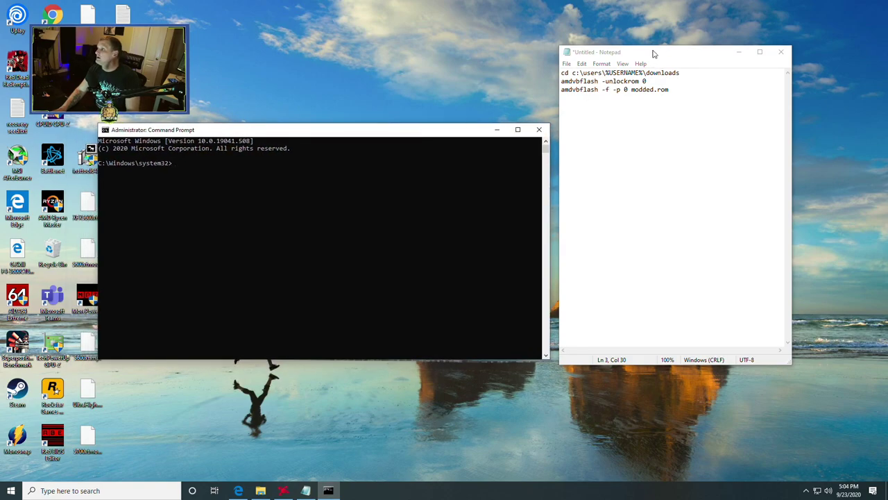
left_click_drag(653, 53, 677, 62)
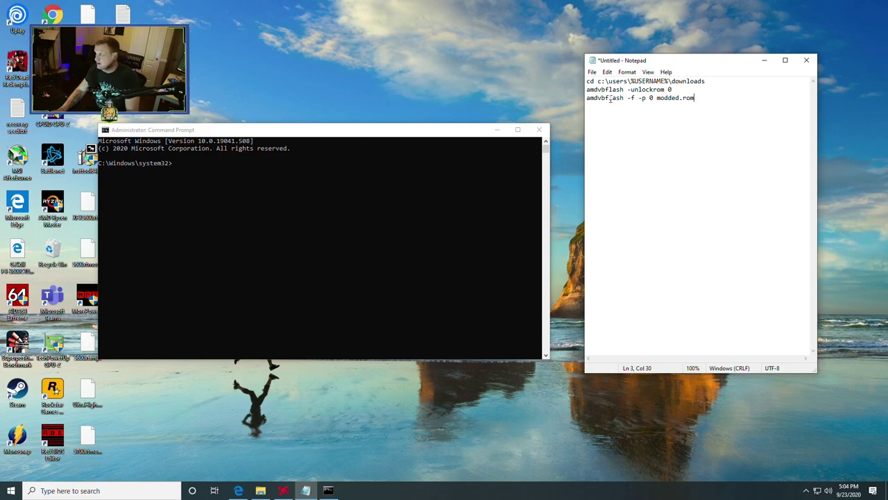
Copy cd c:\users\%USERNAME%\downloads from the notes and run it in Command Prompt to switch to the Downloads folder.
left_click_drag(706, 81, 586, 81)
key("ctrl+c")
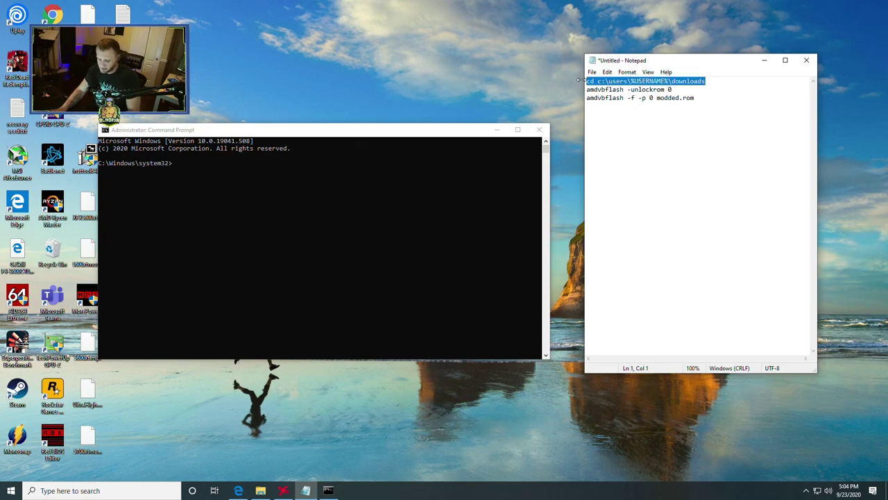
left_click(196, 164)
right_click(196, 164)
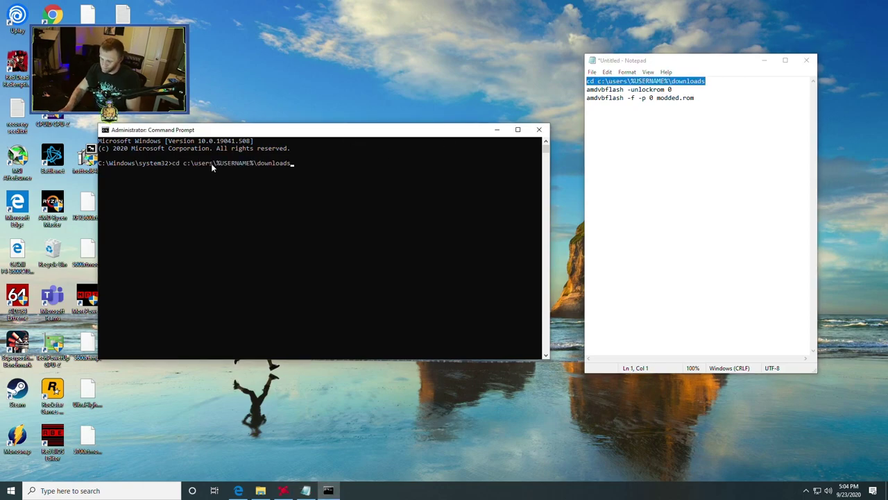
key("Return")
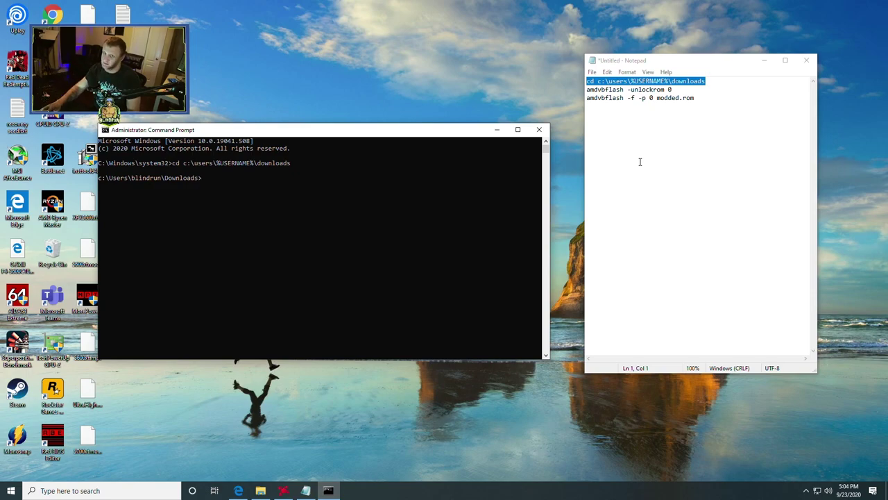
Copy amdvbflash -unlockrom 0 from the notes and run it in Command Prompt to unlock the card's ROM.
left_click(662, 109)
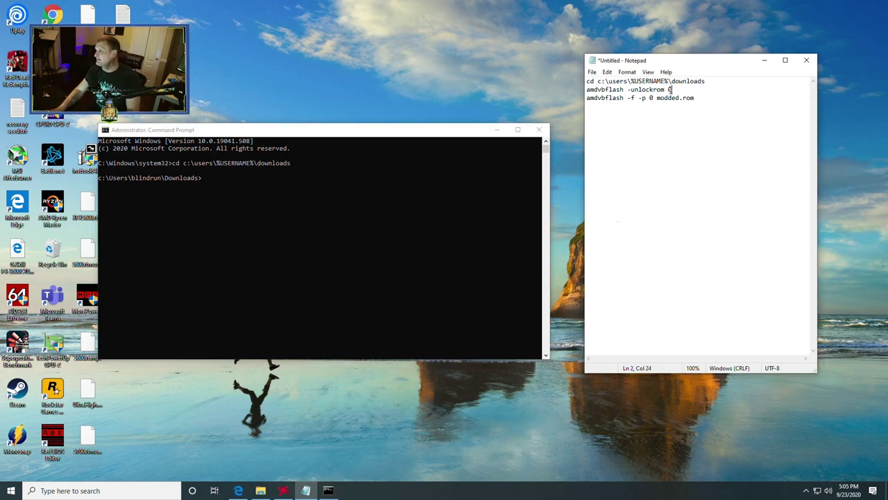
left_click_drag(670, 89, 588, 91)
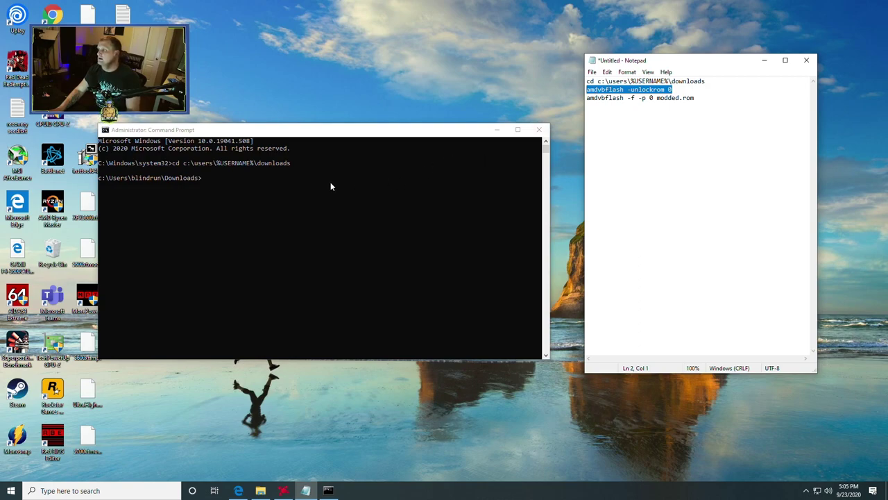
key("ctrl+c")
left_click(279, 174)
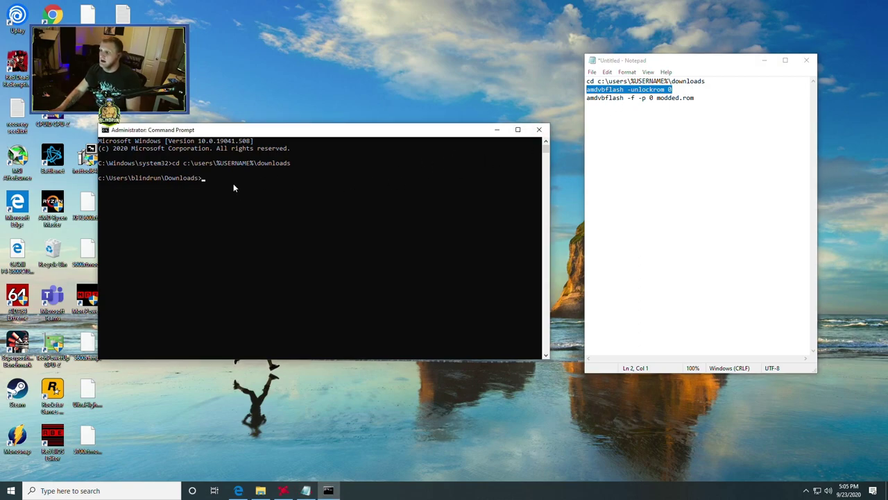
right_click(233, 183)
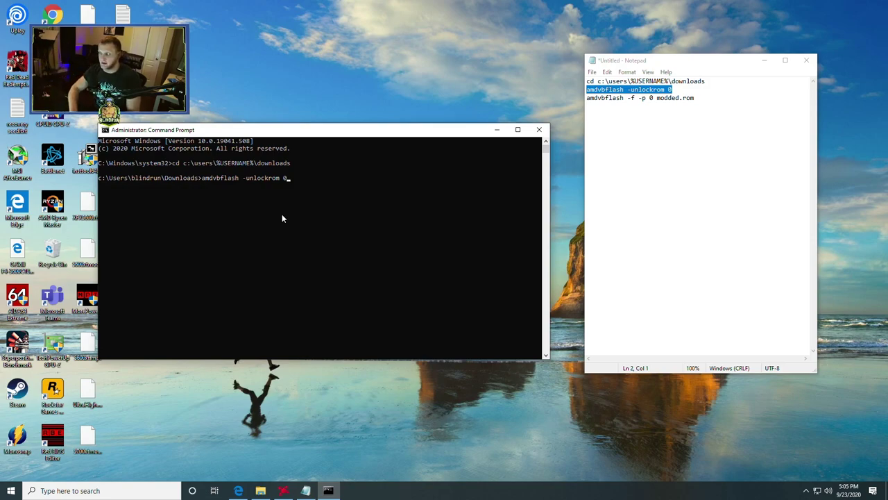
key("Return")
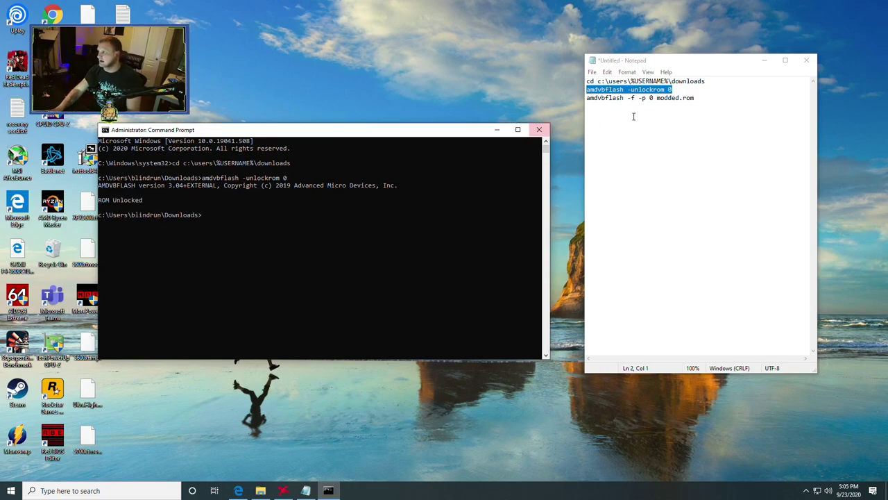
Copy amdvbflash -f -p 0 modded.rom from the notes and run it in Command Prompt to flash the modded BIOS.
left_click(660, 114)
left_click_drag(695, 98, 586, 100)
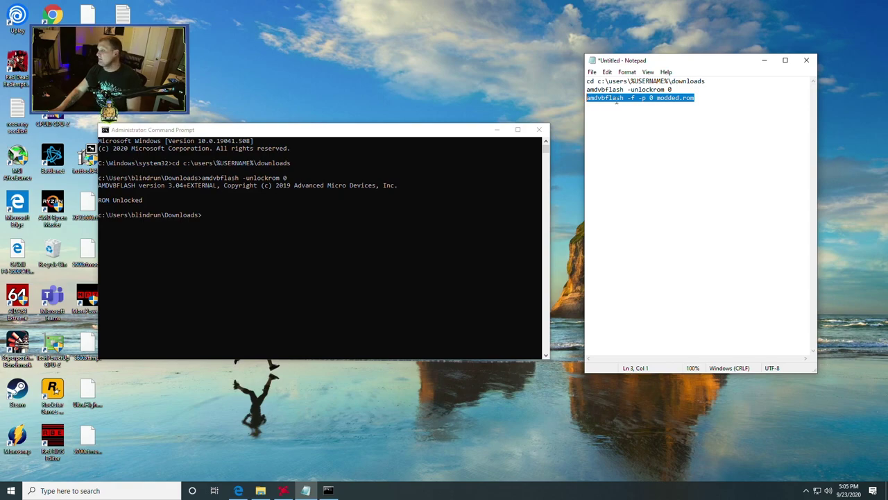
left_click(242, 221)
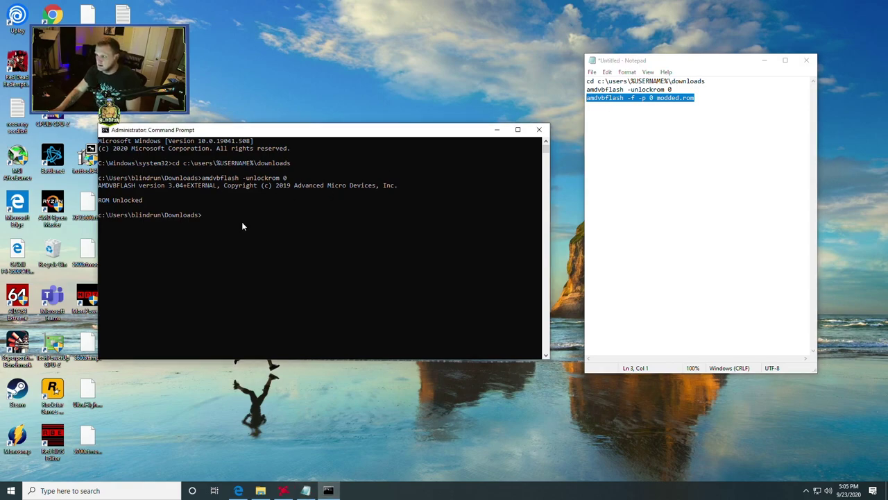
right_click(253, 220)
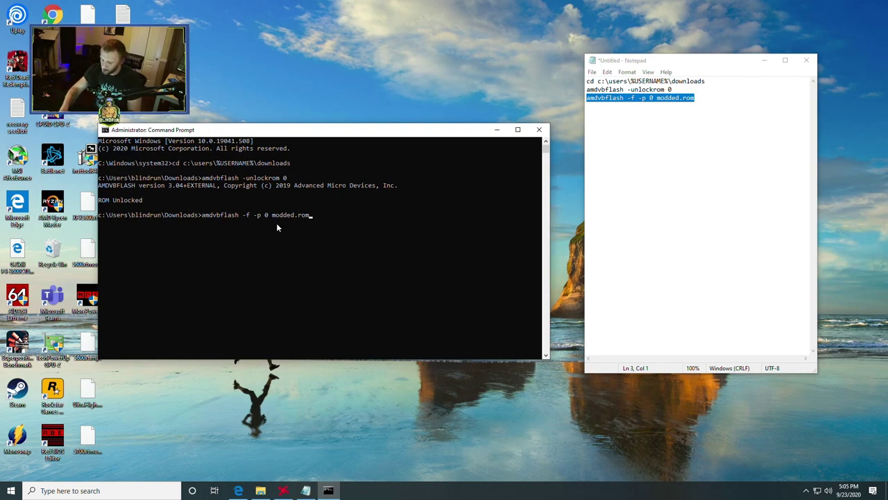
key("Return")
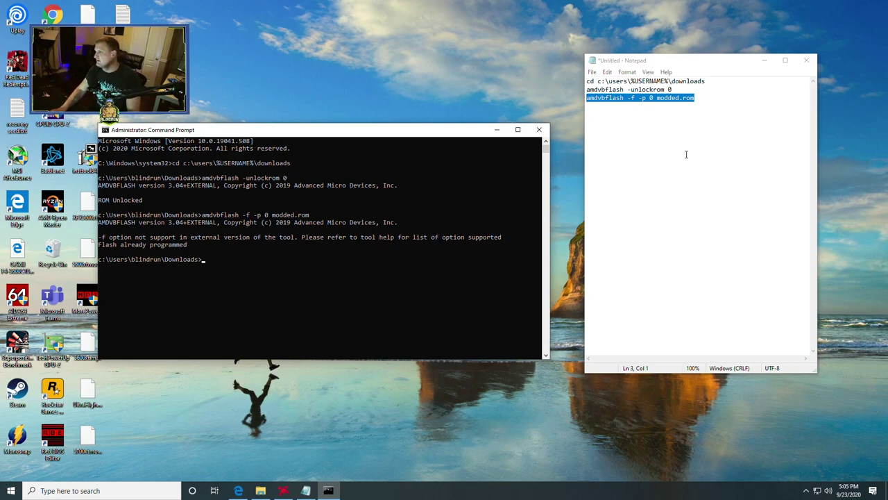
Remove the -f option from the flash command in the notes, leaving amdvbflash -p 0 modded.rom.
left_click(684, 97)
left_click(635, 98)
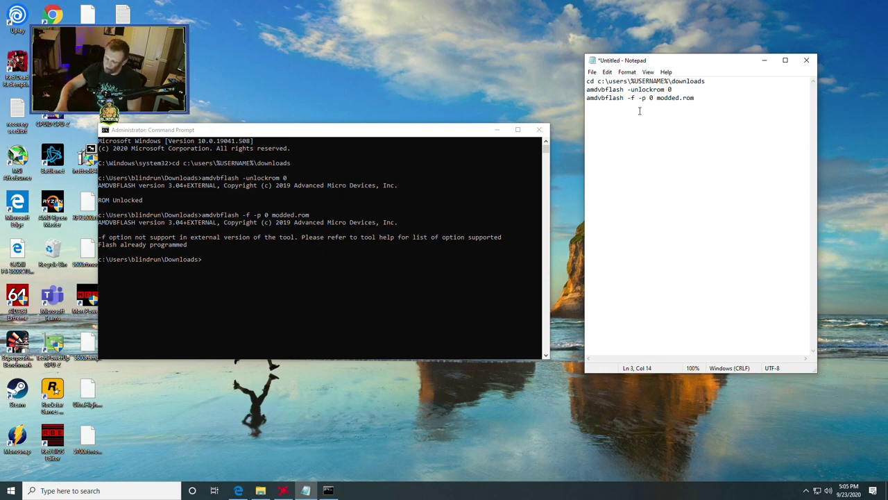
key("BackSpace")
key("BackSpace")
key("BackSpace")
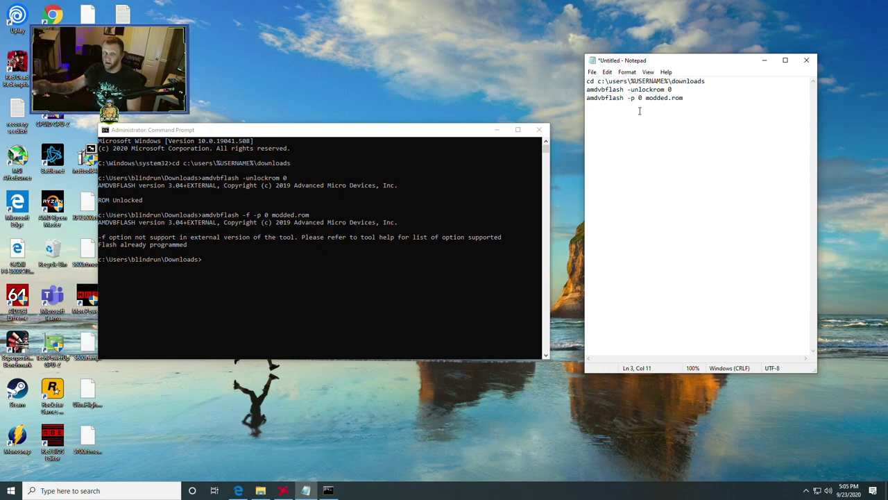
Copy amdvbflash -p 0 modded.rom from the notes, run it in Command Prompt, and close the console.
left_click_drag(685, 98, 587, 98)
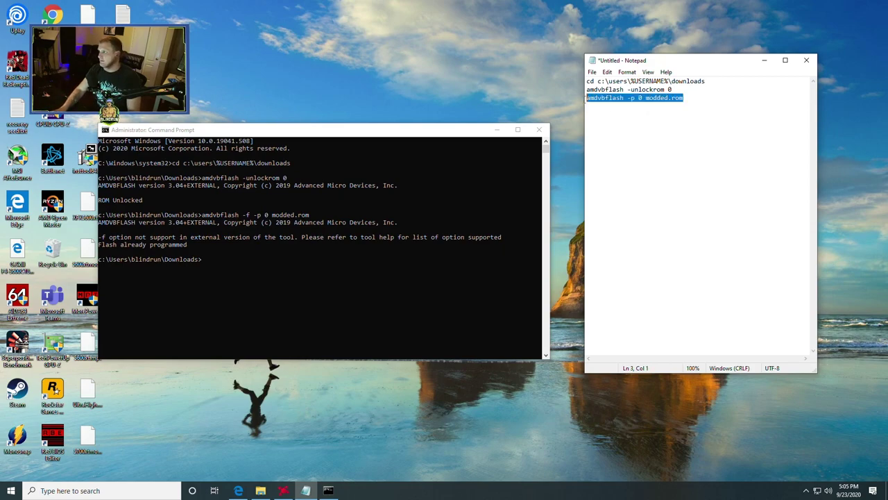
left_click(302, 244)
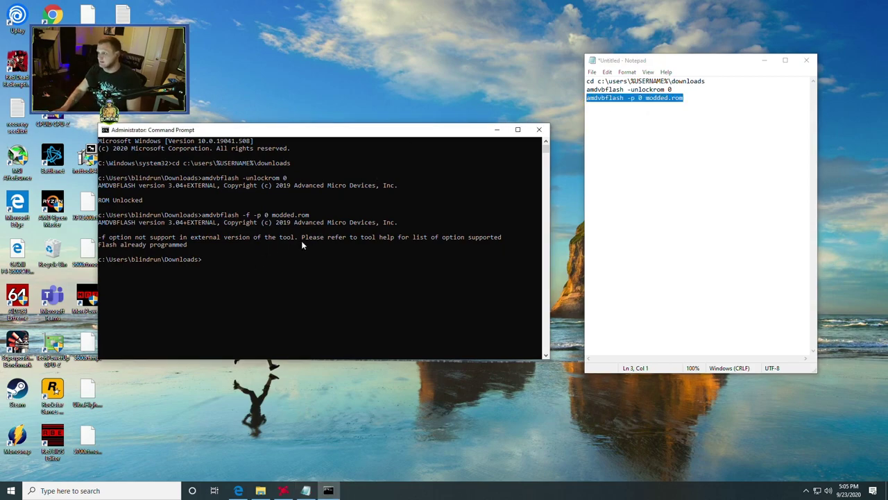
key("ctrl+v")
key("Return")
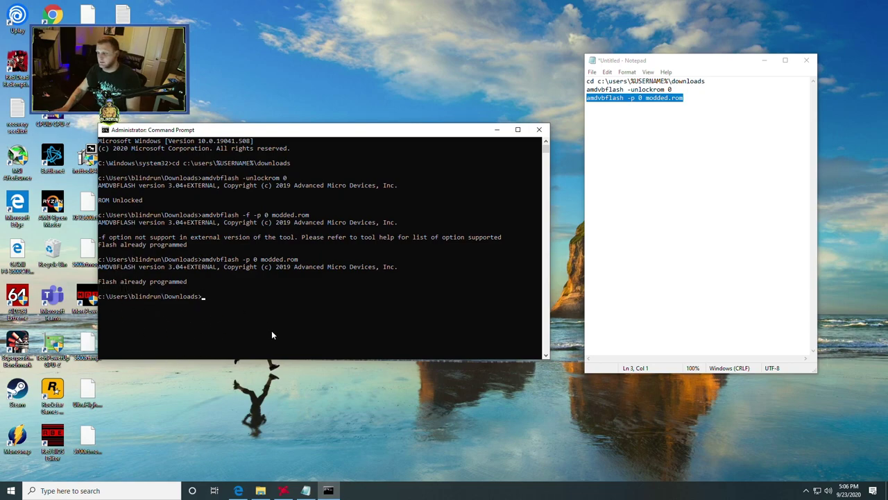
left_click(540, 129)
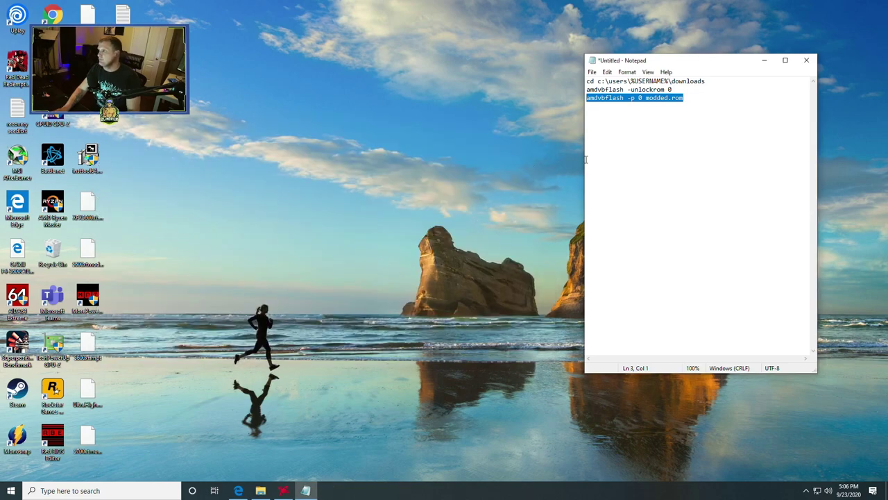
Put the -f option back into the last command of the notes as amdvbflash -f -p 0 modded.rom.
left_click(625, 101)
type("-f")
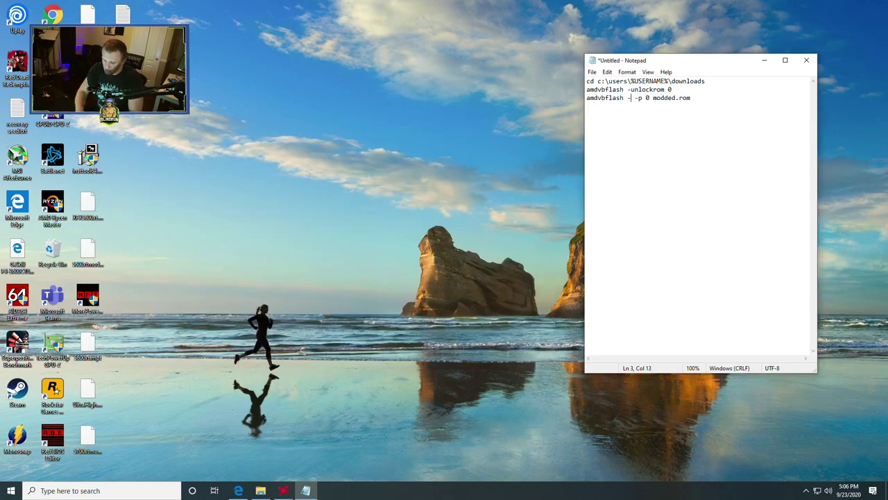
left_click_drag(699, 100, 575, 81)
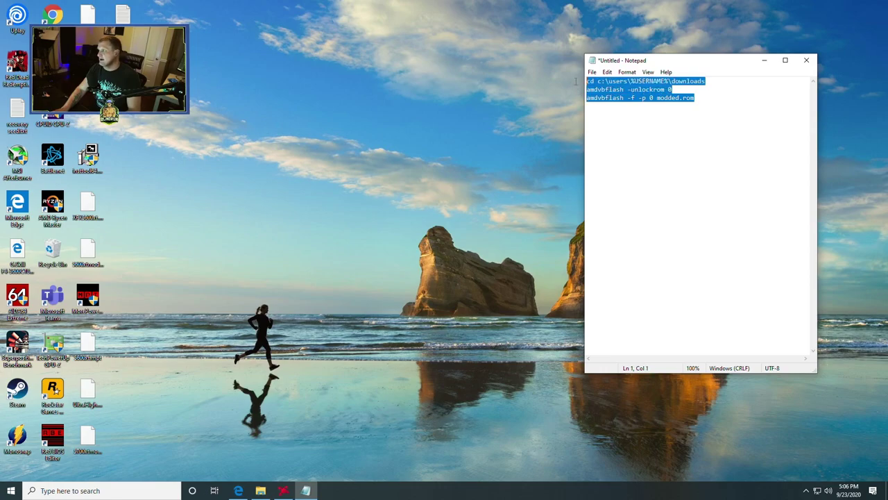
Save the command notes as "how to mod bios" on the Benchmarks (Z:) network drive.
left_click(592, 72)
left_click(613, 125)
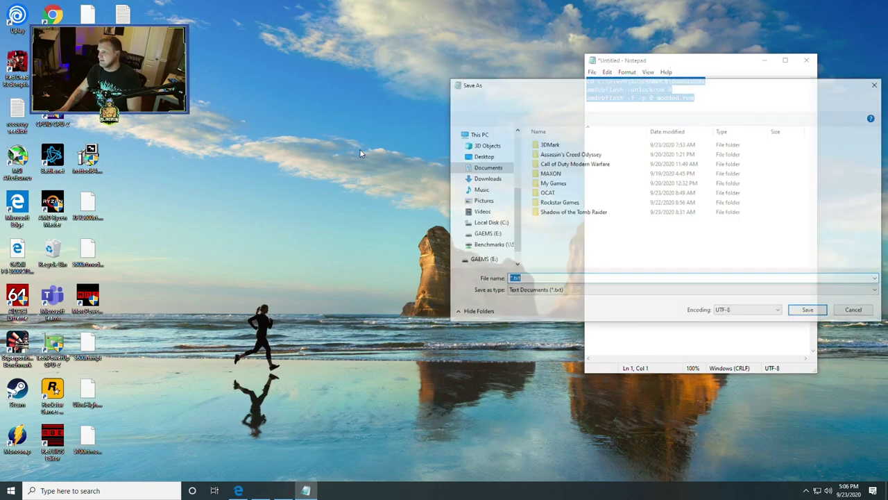
scroll(476, 203, "down", 1)
left_click(492, 219)
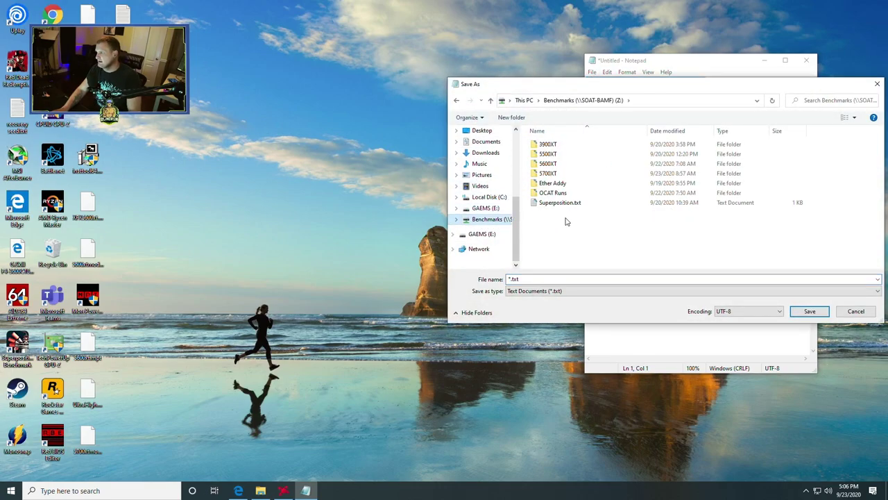
double_click(538, 278)
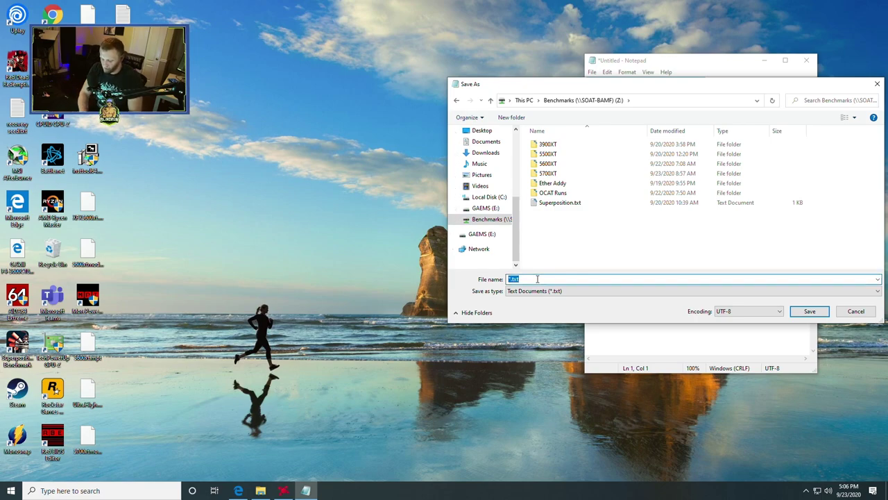
type("how to mod bios")
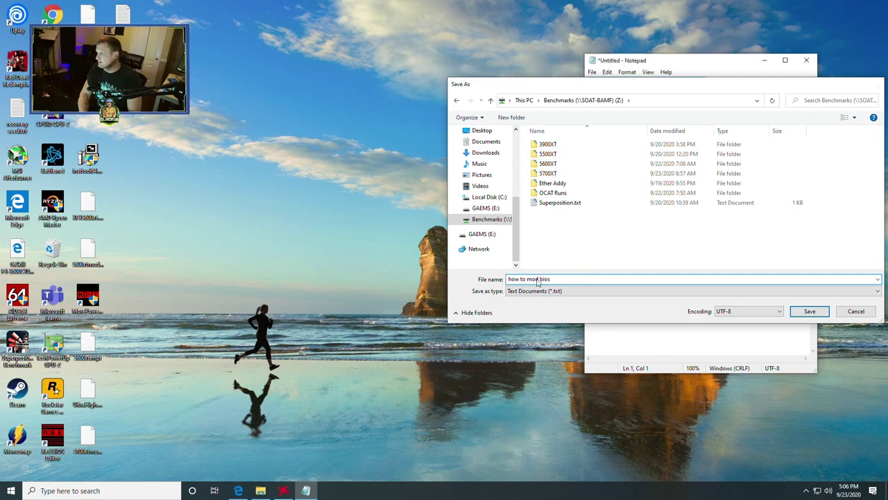
key("Return")
left_click(658, 164)
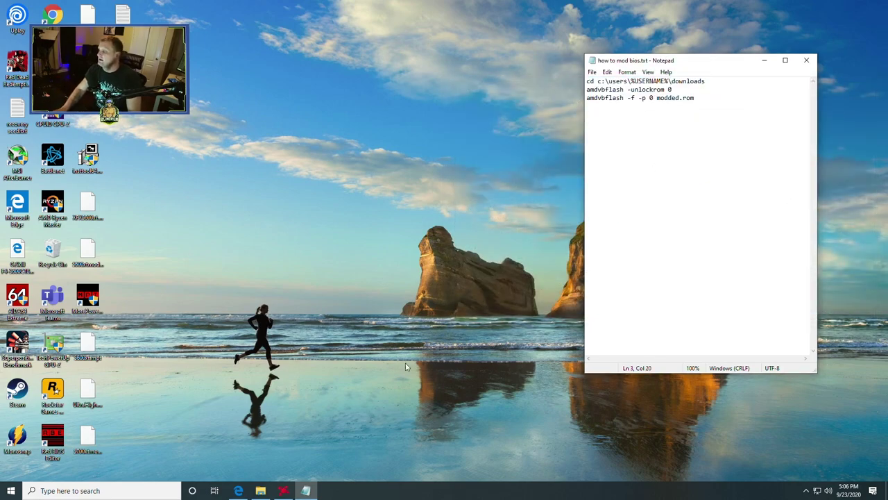
Switch to Microsoft Edge and open phoenixminer.org in a new tab.
left_click(773, 449)
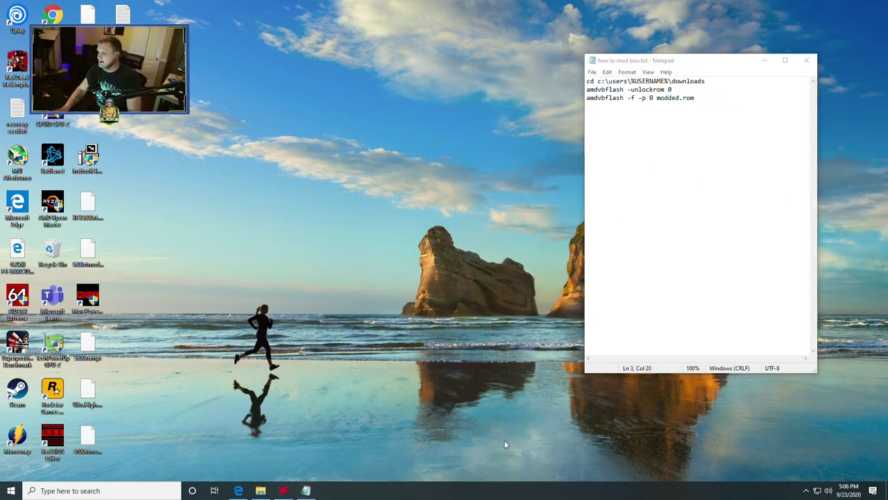
left_click(238, 490)
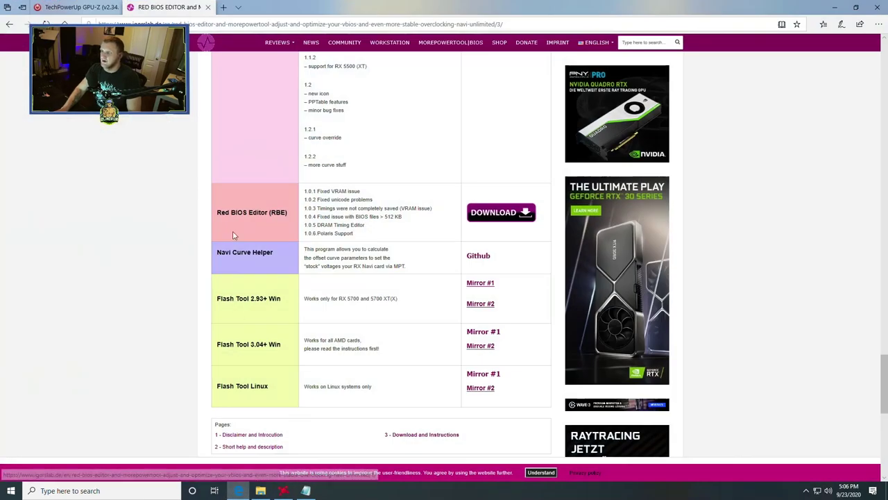
left_click(224, 7)
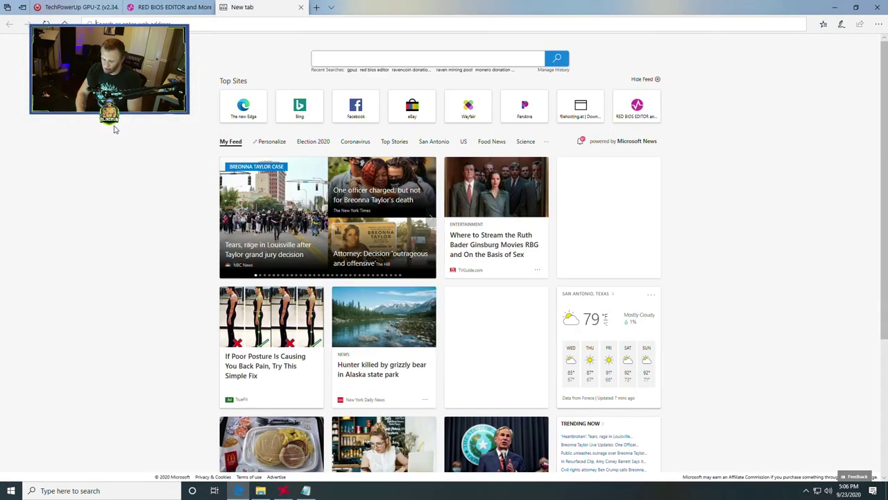
type("phoenixminer.org/")
key("Return")
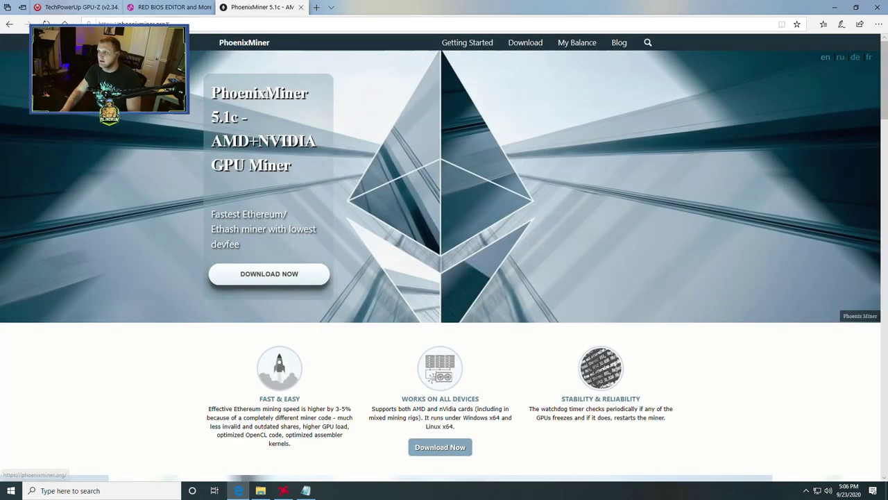
key("ctrl+l")
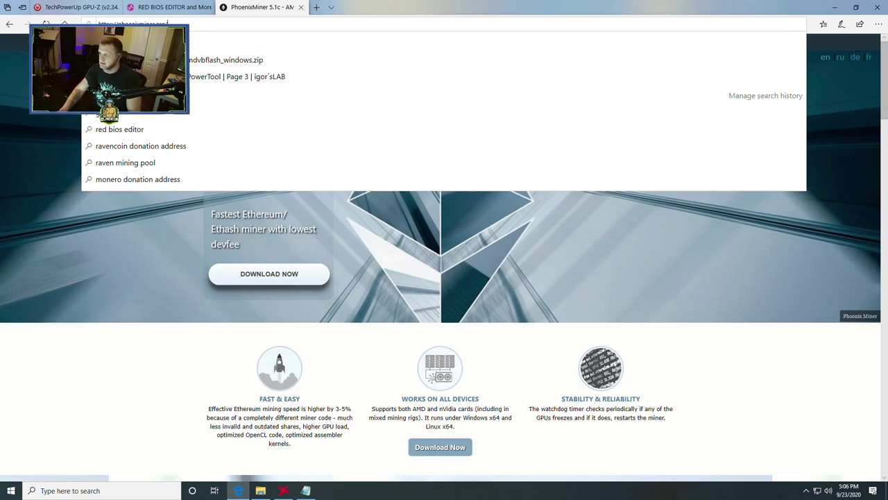
left_click(85, 228)
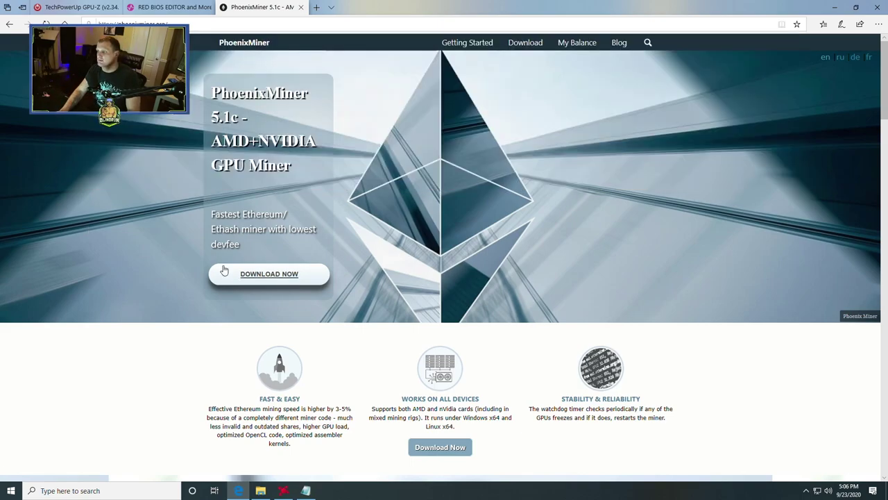
left_click(269, 274)
Switch to File Explorer and open the extracted PhoenixMiner 5.1c folder inside Miners on the GAEMS (E:) drive.
key("alt+Tab")
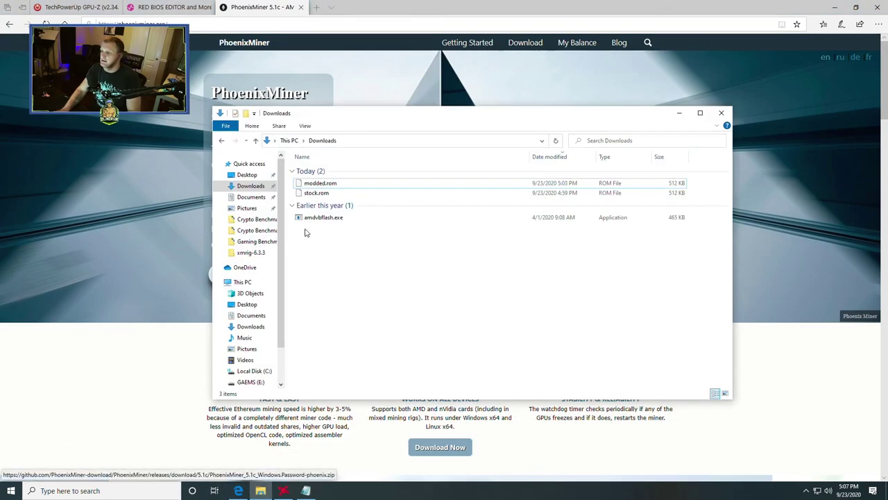
scroll(248, 254, "down", 1)
right_click(337, 248)
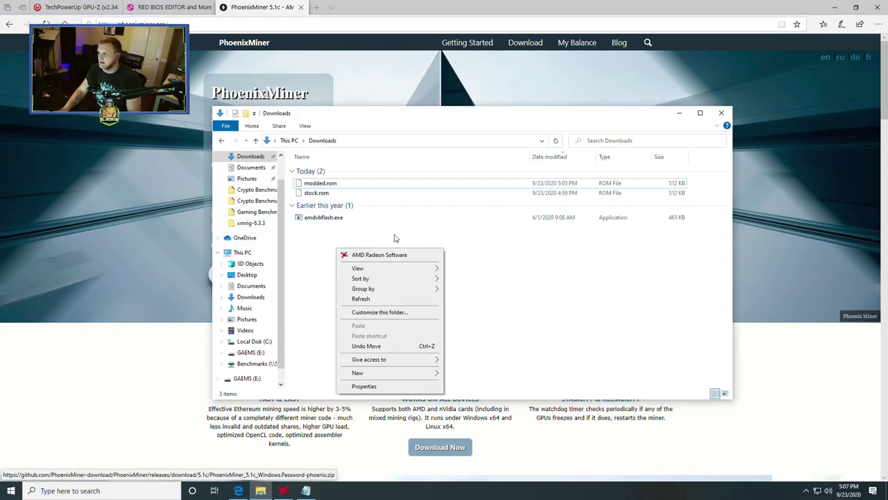
left_click(517, 292)
left_click(244, 364)
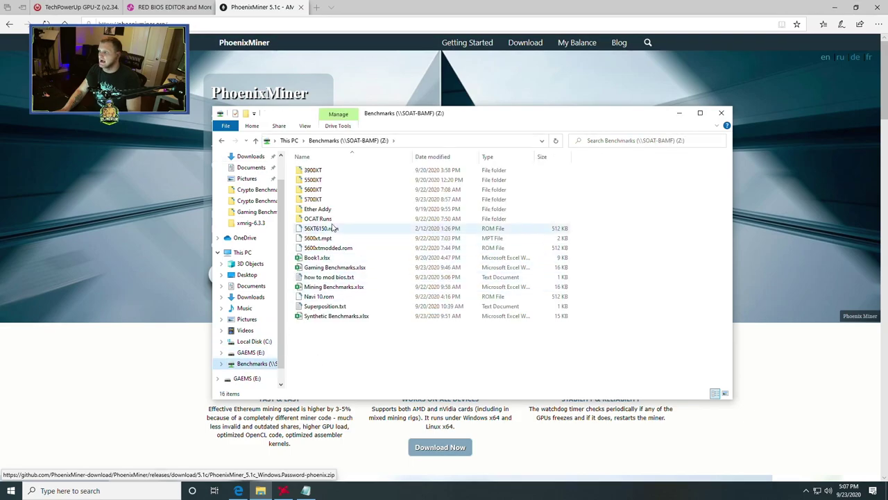
left_click(249, 352)
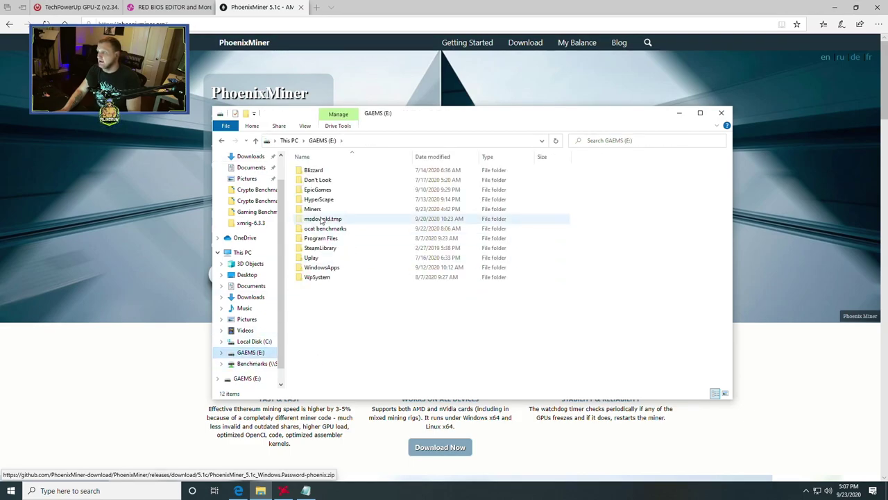
double_click(312, 209)
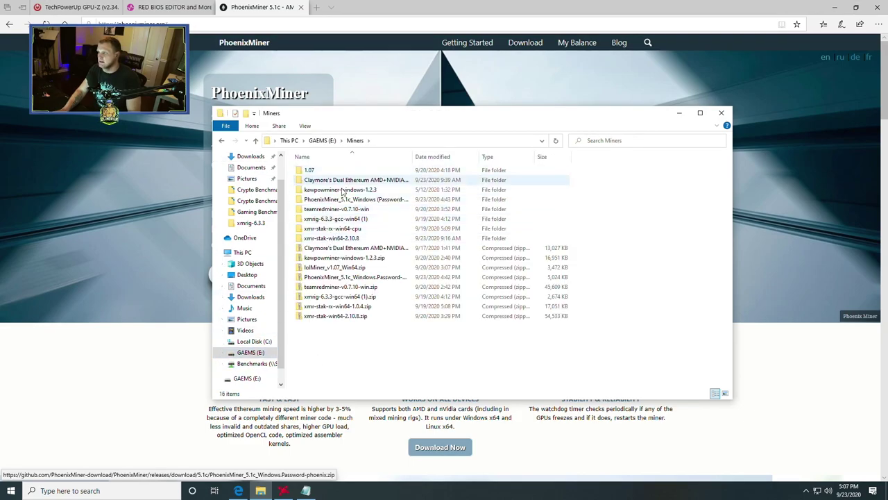
double_click(340, 199)
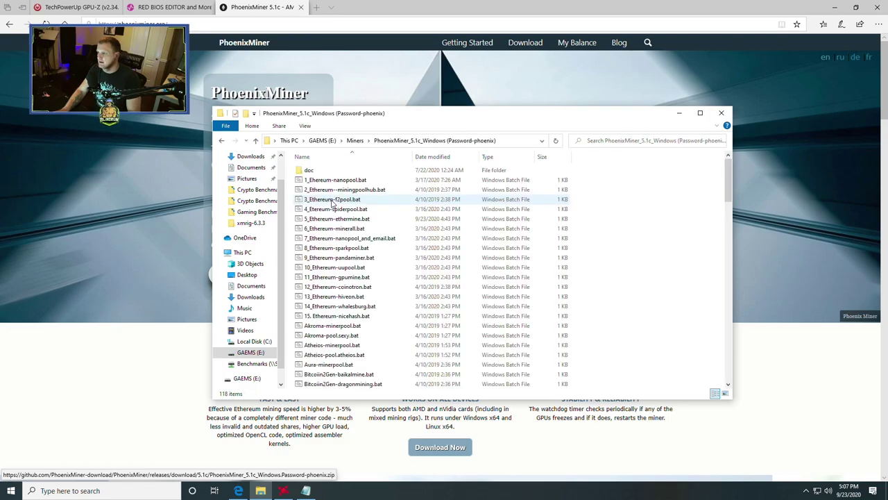
Open 5_Ethereum-ethermine.bat in Notepad, examine its pool server and wallet address arguments, and close it.
left_click(344, 220)
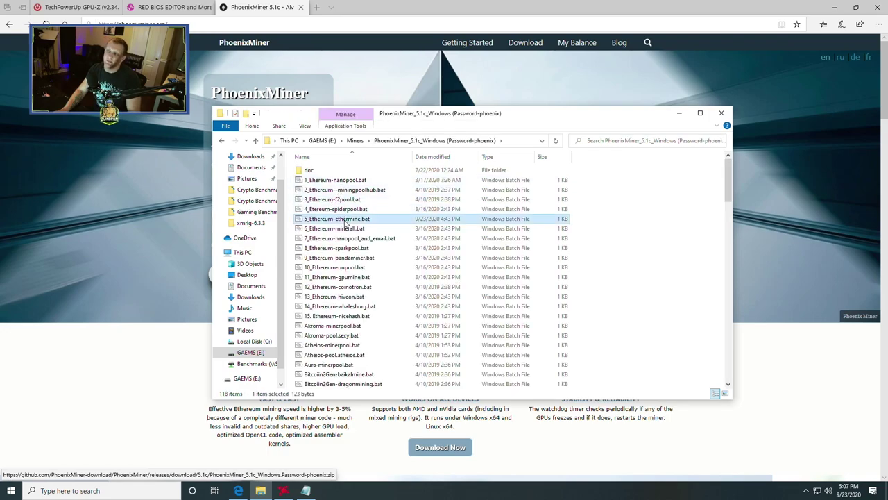
right_click(344, 221)
left_click(385, 240)
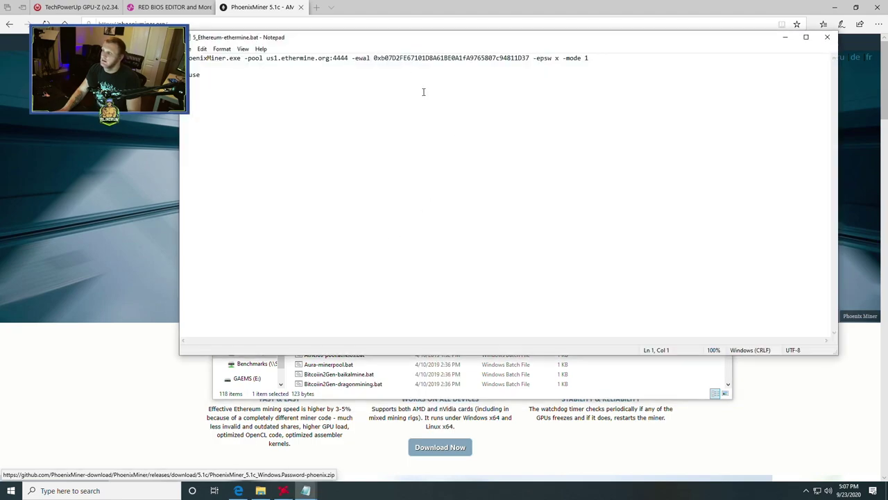
left_click_drag(215, 58, 303, 59)
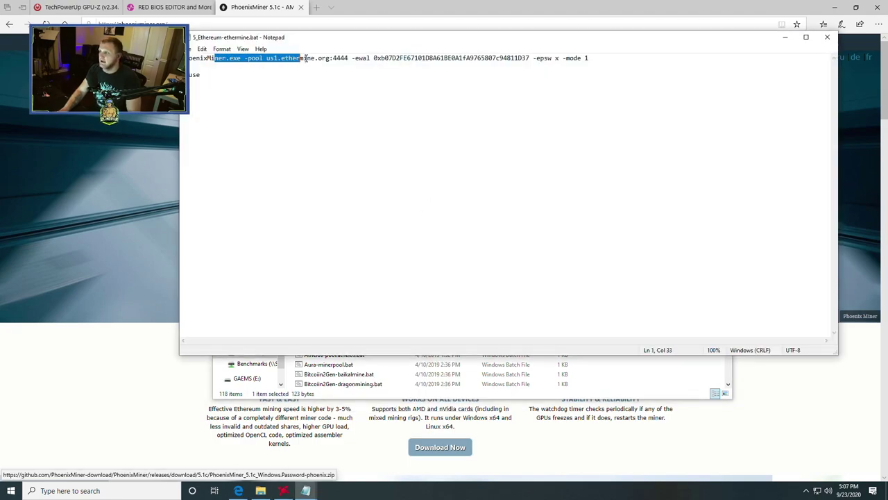
left_click(303, 59)
left_click_drag(371, 58, 486, 59)
left_click(491, 60)
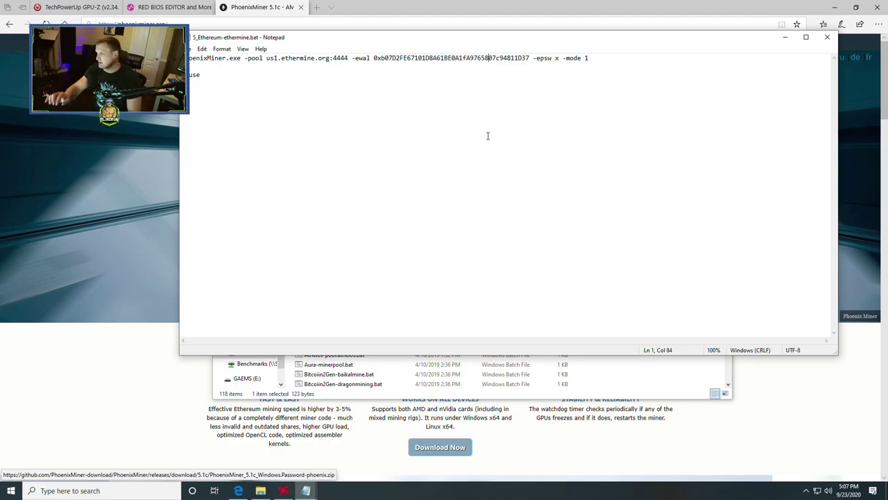
left_click_drag(327, 36, 275, 68)
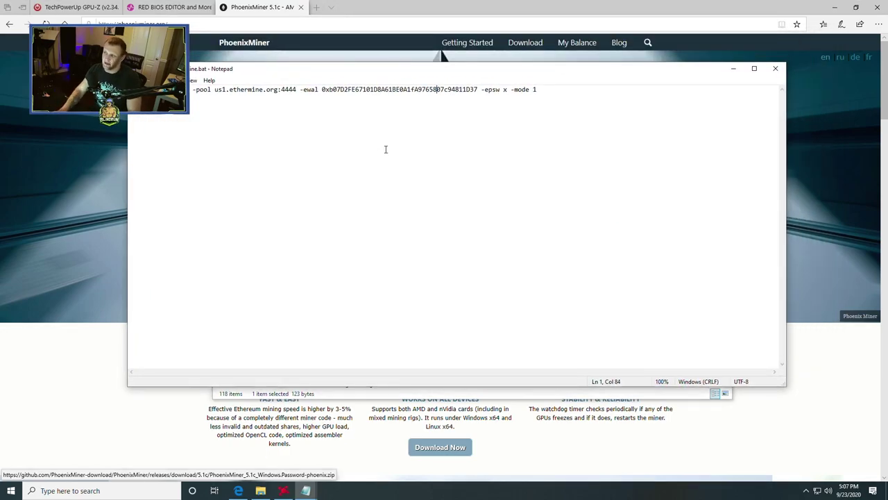
left_click(775, 68)
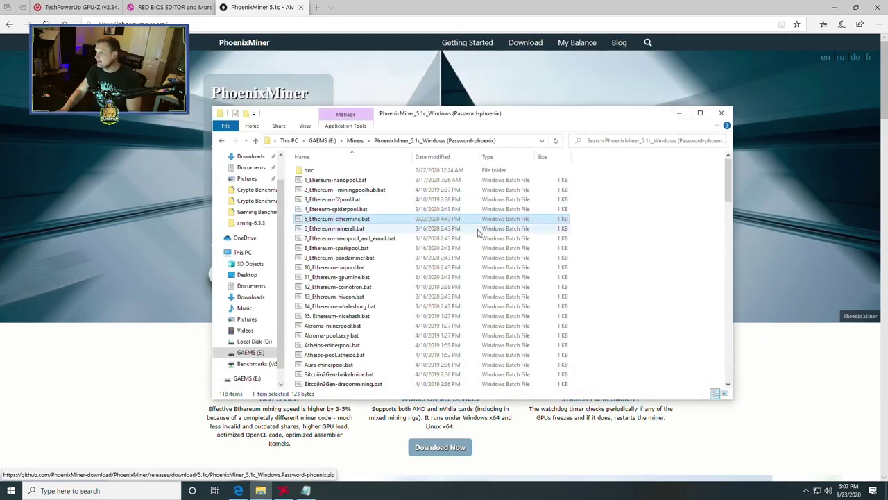
Run 5_Ethereum-ethermine.bat to start mining and dock its console window to the right half of the screen.
double_click(359, 220)
left_click_drag(104, 61, 885, 72)
key("Escape")
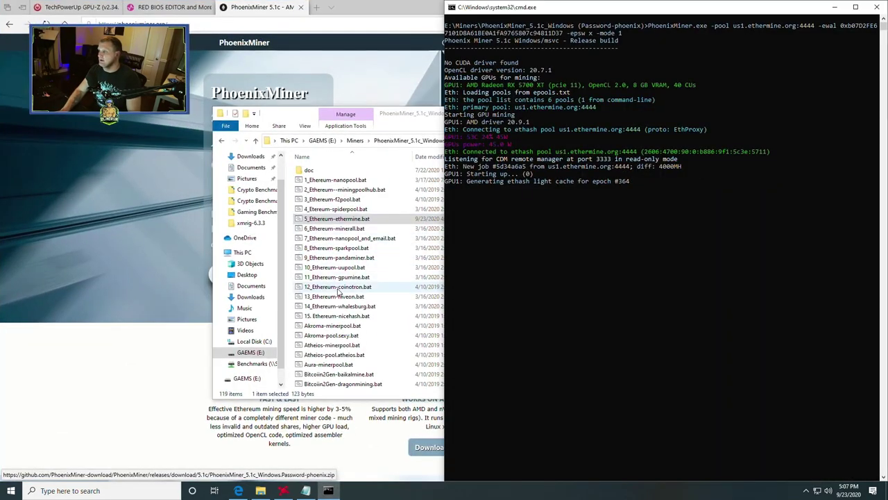